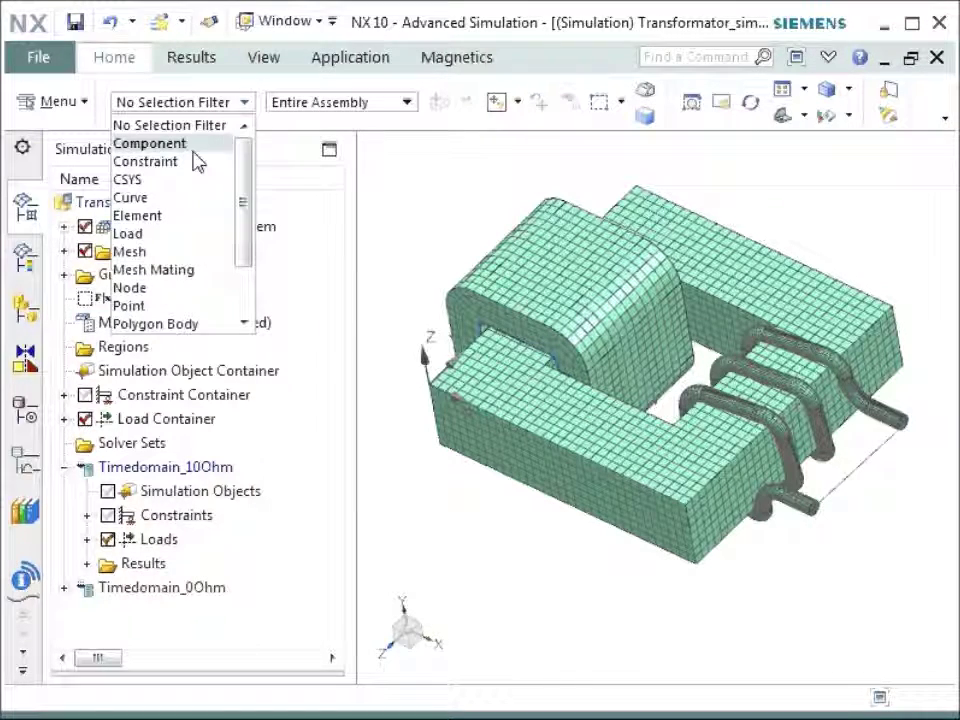
# Set the Selection Filter to Element and expand Transformator_fem1.fem down to Transformator.prt.
pyautogui.click(178, 216)
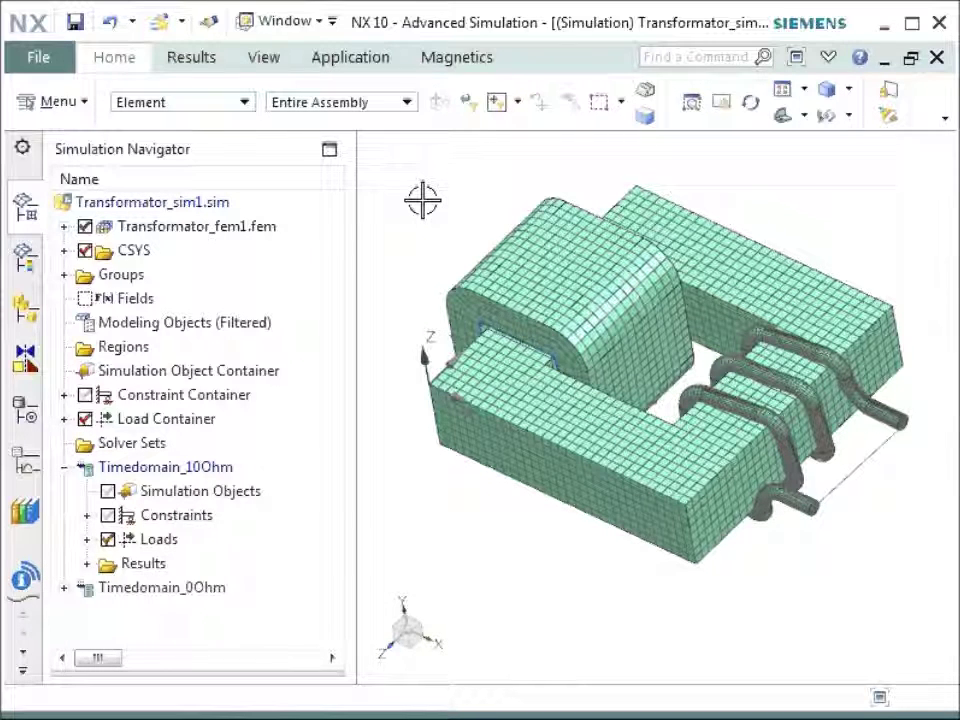
pyautogui.click(65, 226)
pyautogui.doubleClick(256, 253)
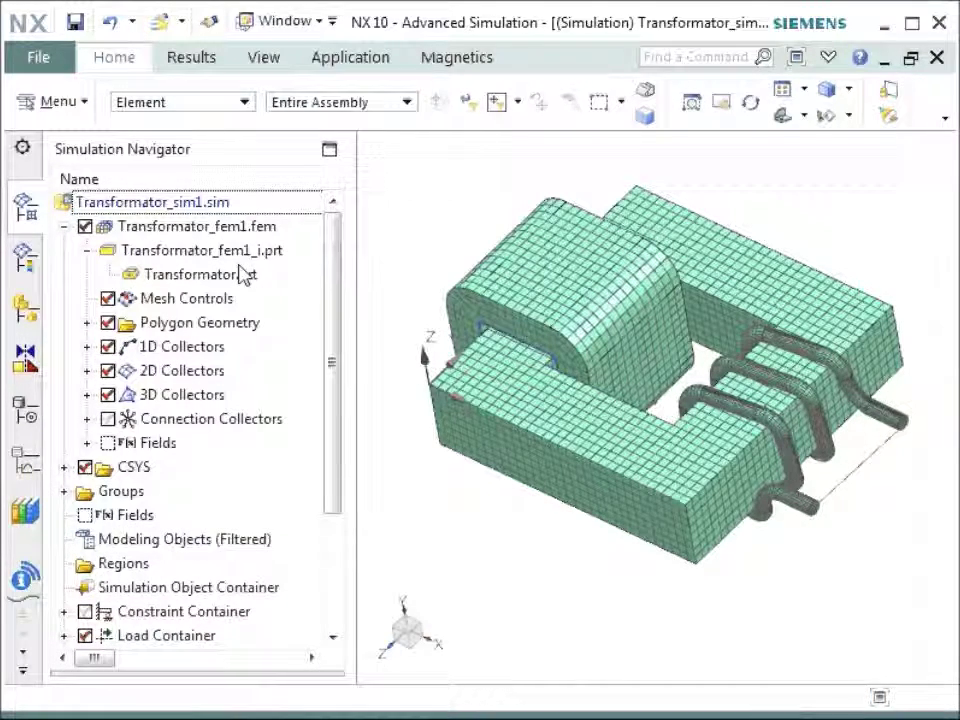
pyautogui.click(236, 280)
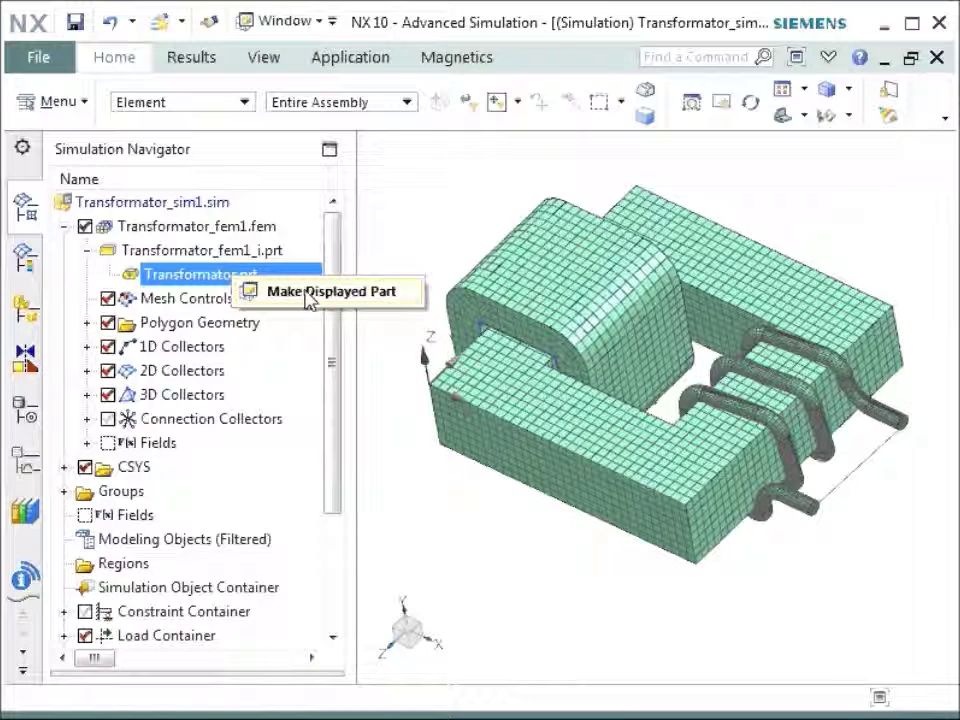
# Make Transformator.prt the displayed part and rotate the view to inspect its geometry.
pyautogui.click(307, 297)
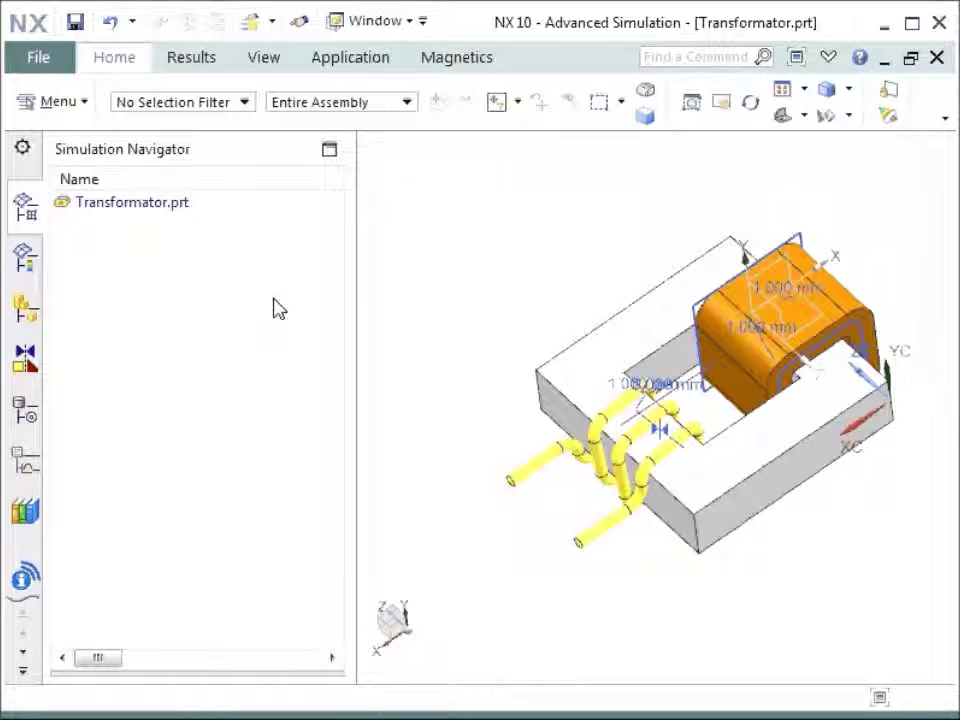
pyautogui.scroll(4, 887, 317)
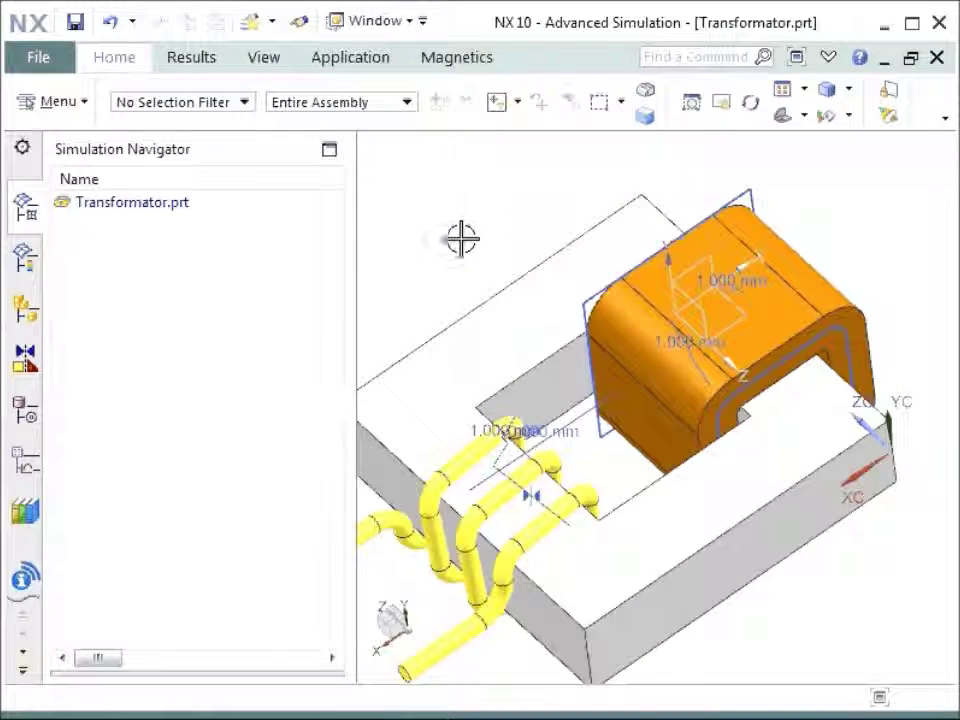
pyautogui.moveTo(459, 238); pyautogui.dragTo(590, 228, button='middle')
pyautogui.scroll(-2, 845, 356)
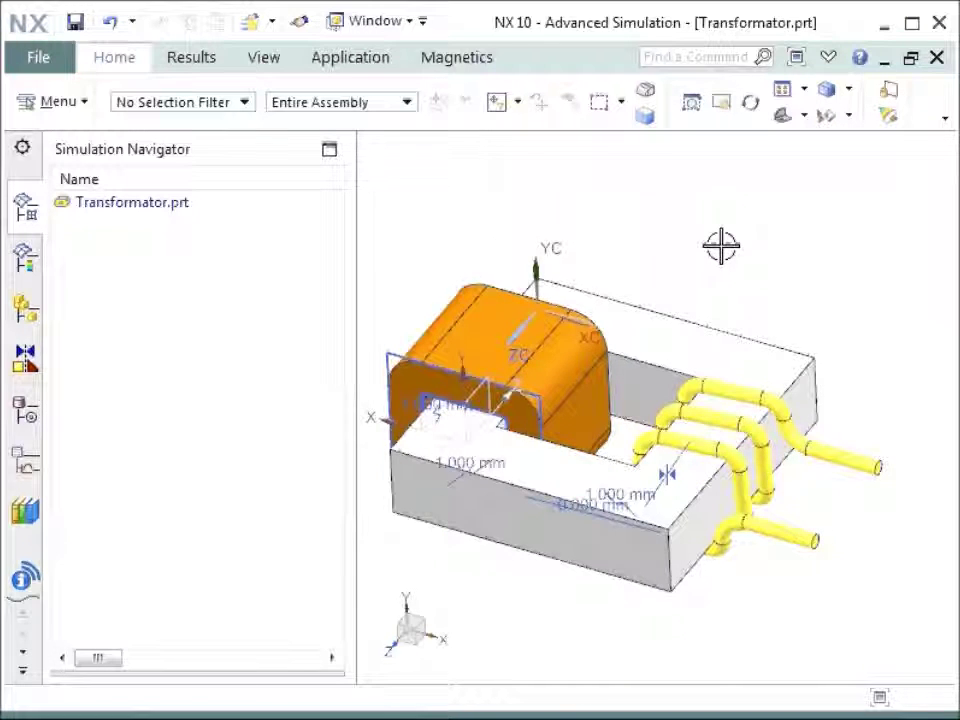
pyautogui.moveTo(720, 246)
pyautogui.mouseDown(button='middle')
pyautogui.moveTo(729, 242)
pyautogui.moveTo(718, 246)
pyautogui.mouseUp(button='middle')
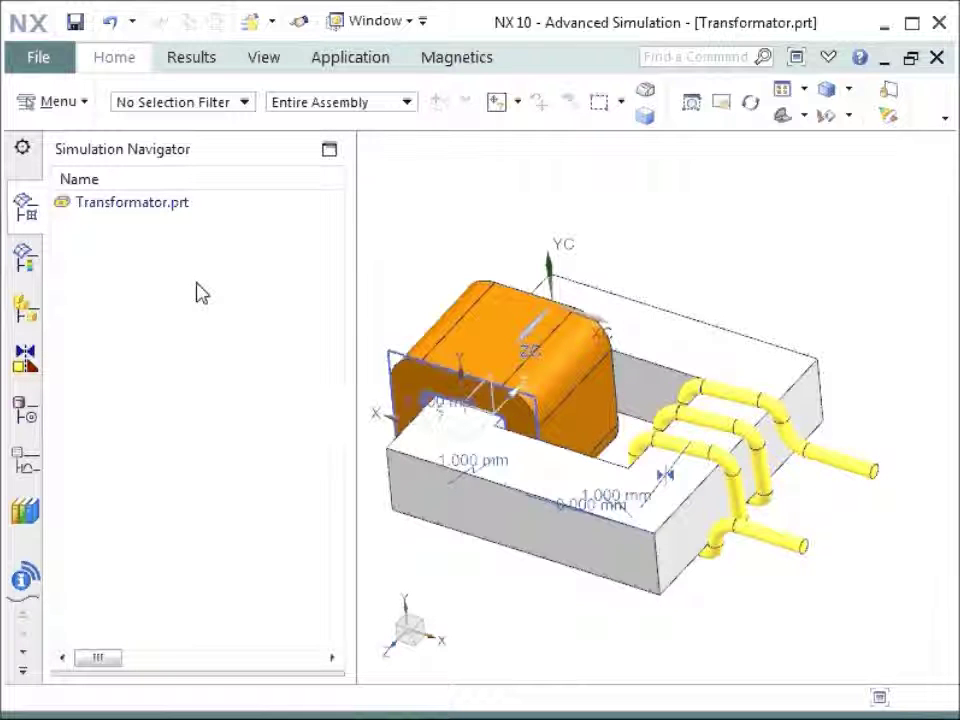
# Highlight the Kern, Spule_3D and StrandedCoil bodies in the Assembly Navigator, then clear the highlight.
pyautogui.click(28, 312)
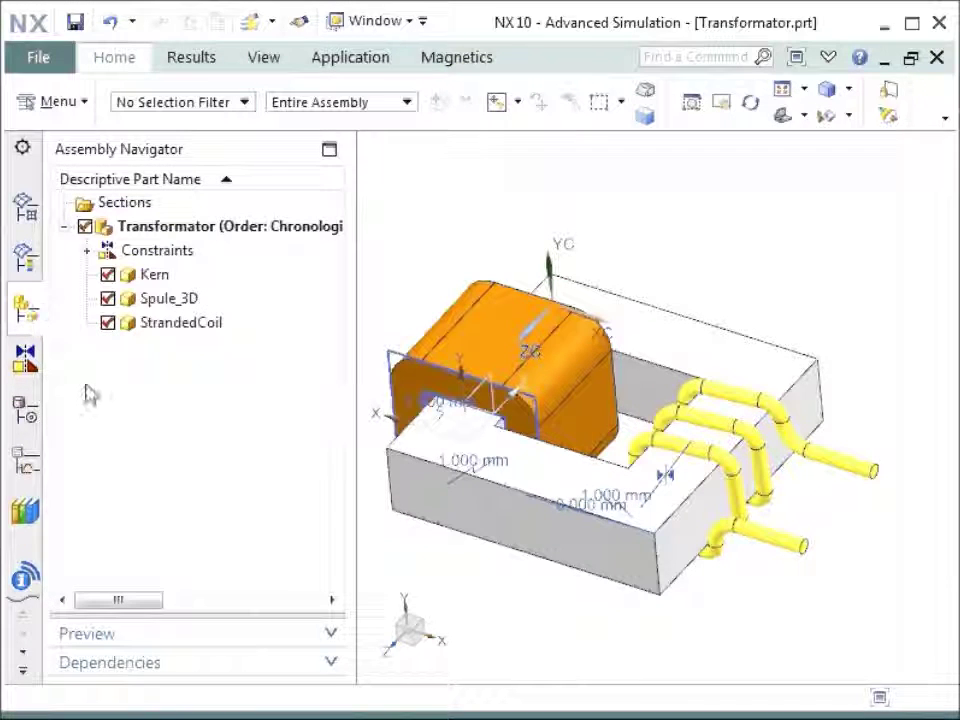
pyautogui.click(213, 277)
pyautogui.click(218, 306)
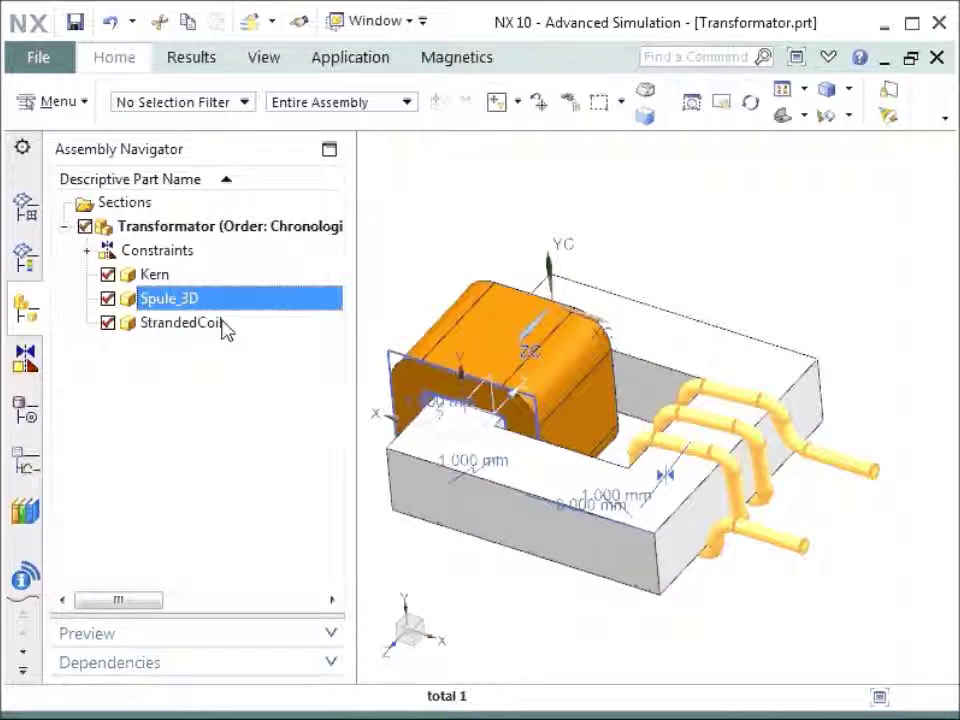
pyautogui.click(222, 325)
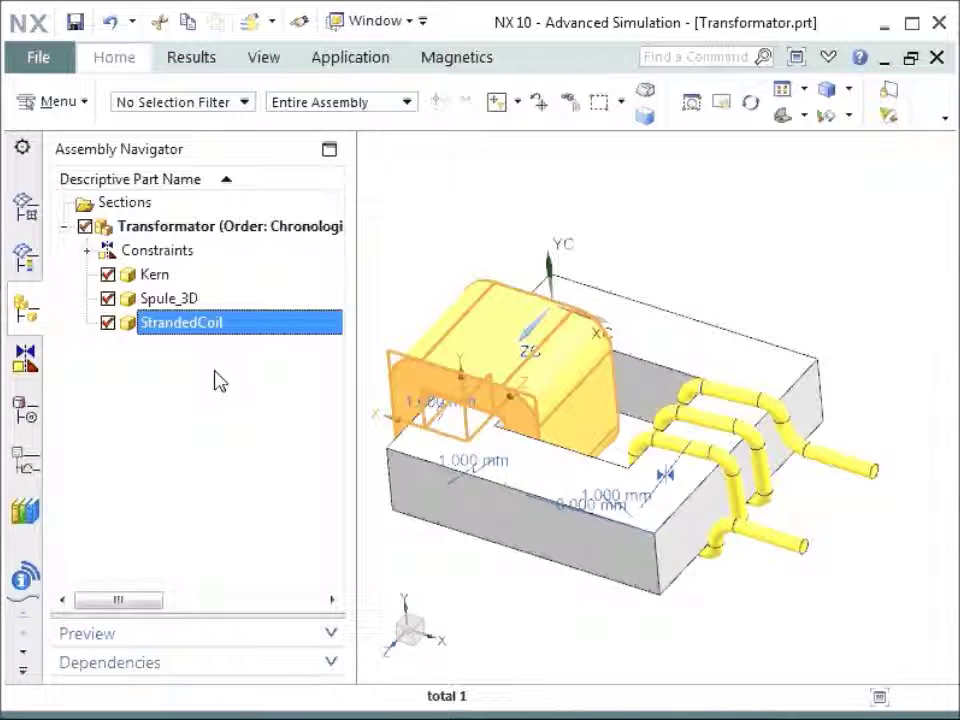
pyautogui.click(216, 381)
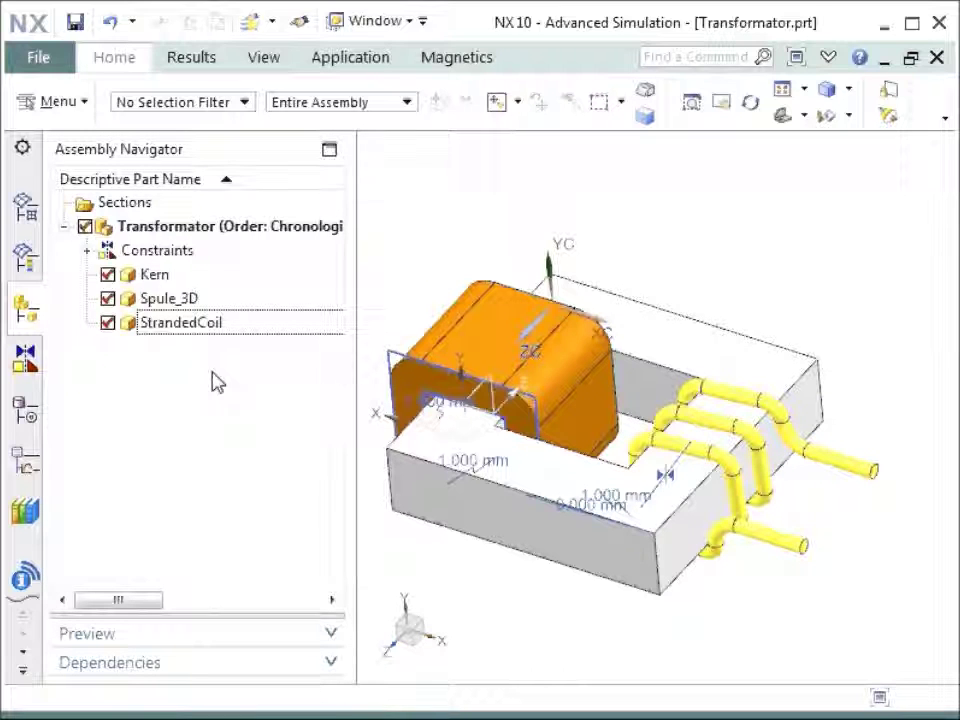
# Display the idealized part Transformator_fem1_i.prt from Transformator.prt's context menu.
pyautogui.click(24, 207)
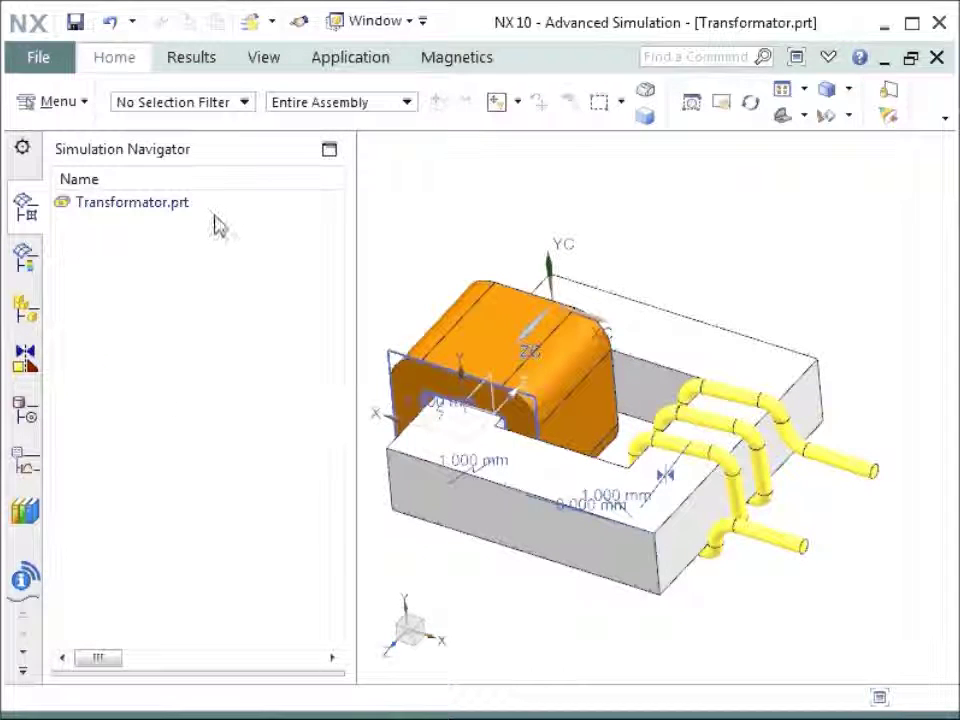
pyautogui.click(231, 214)
pyautogui.rightClick(231, 214)
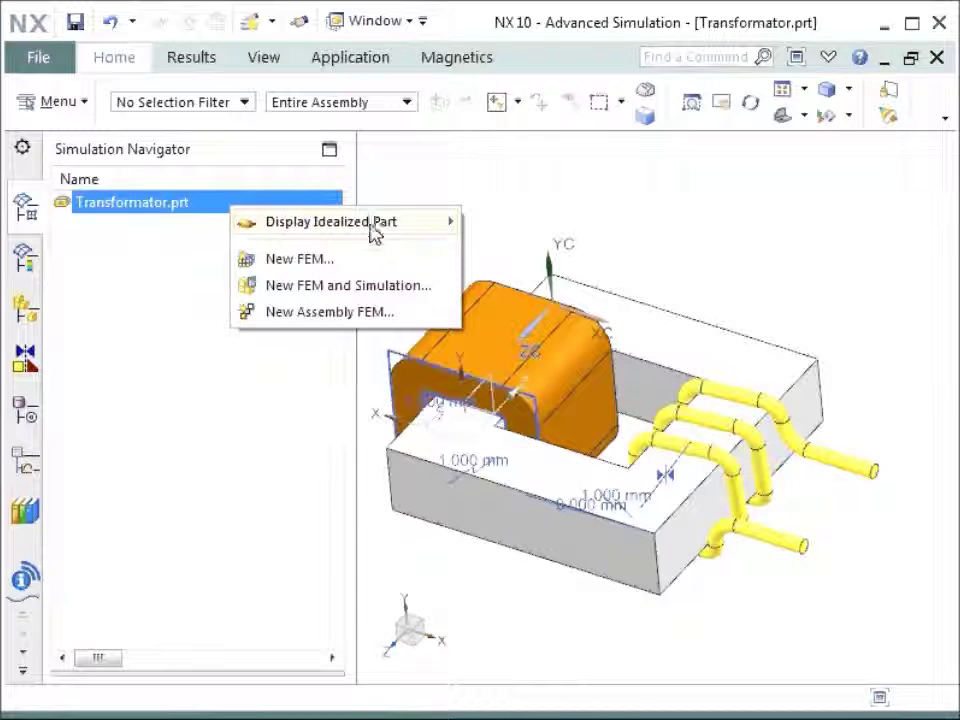
pyautogui.moveTo(379, 231)
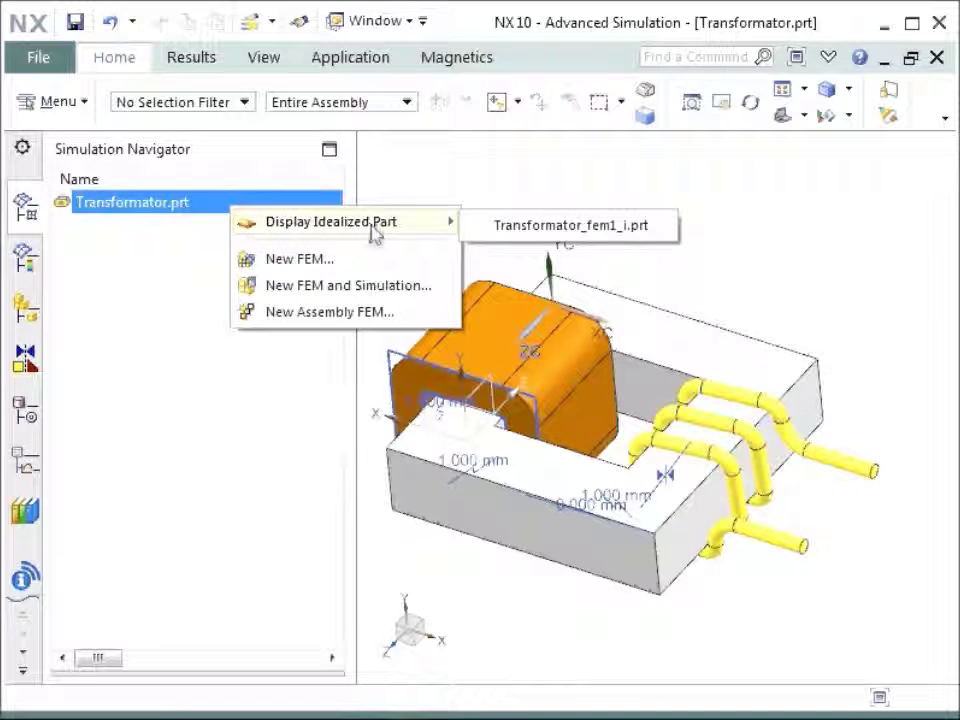
pyautogui.click(668, 235)
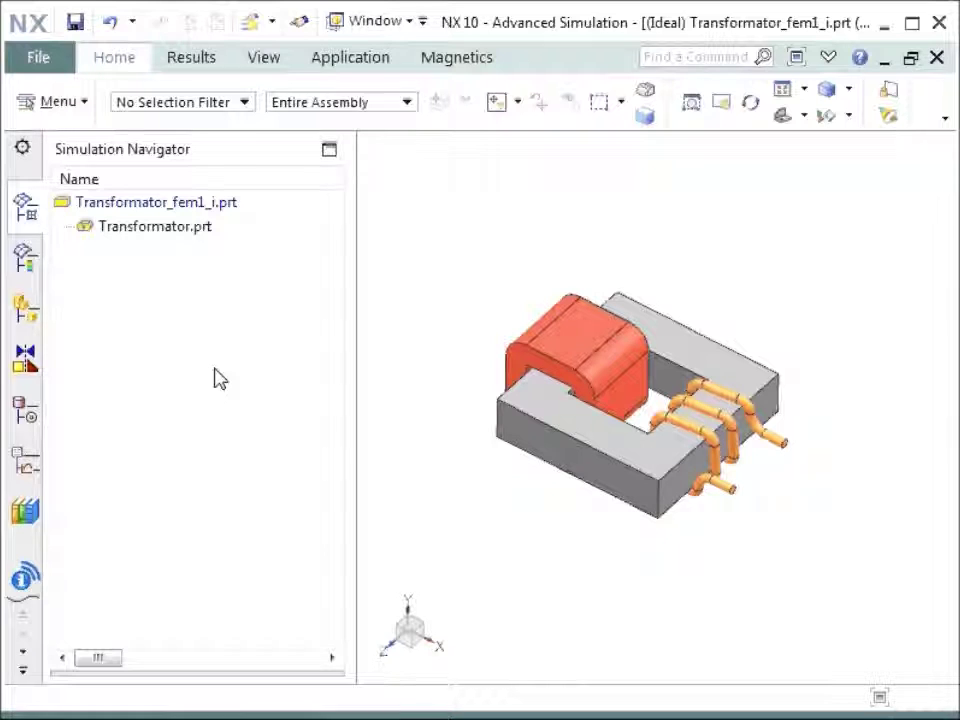
pyautogui.rightClick(259, 206)
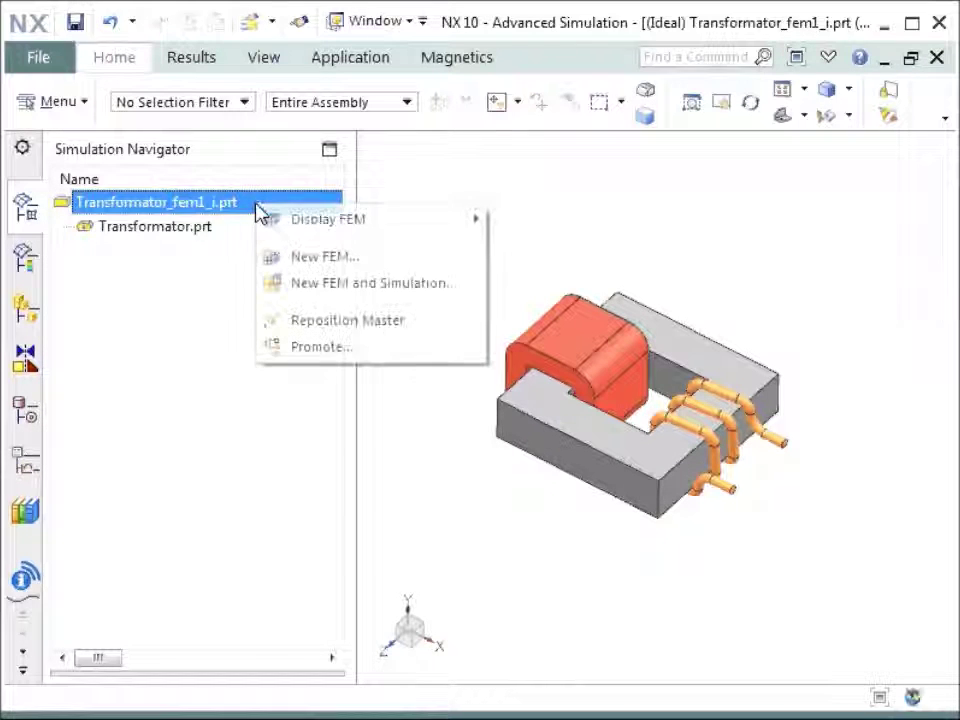
# Display Transformator_fem1.fem and highlight its SecondCoil, PrimCoil and Core mesh collectors.
pyautogui.moveTo(422, 231)
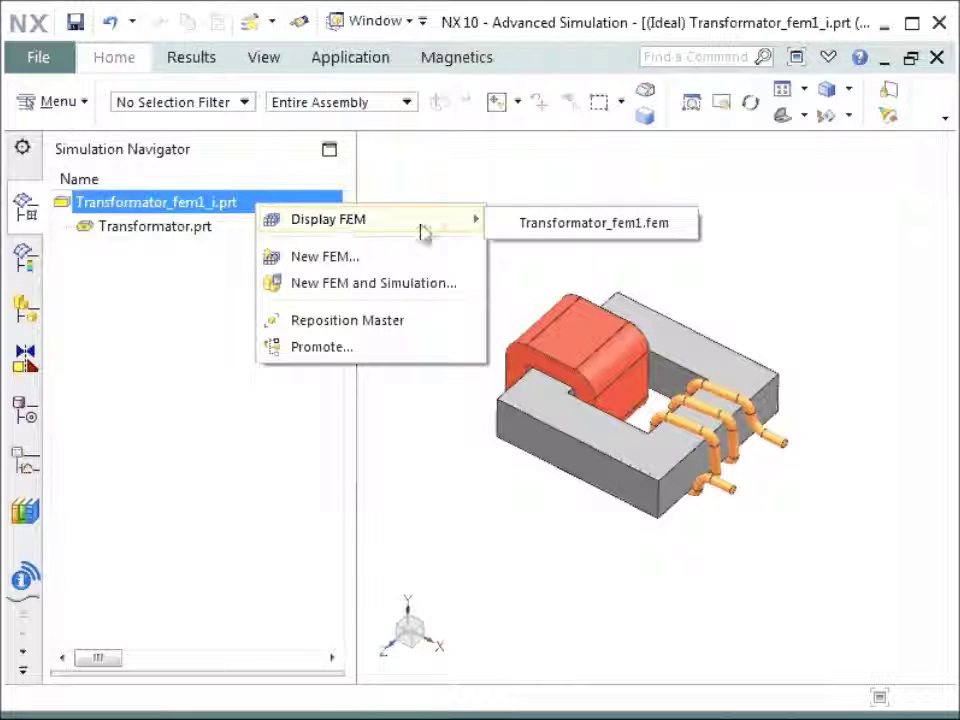
pyautogui.click(547, 227)
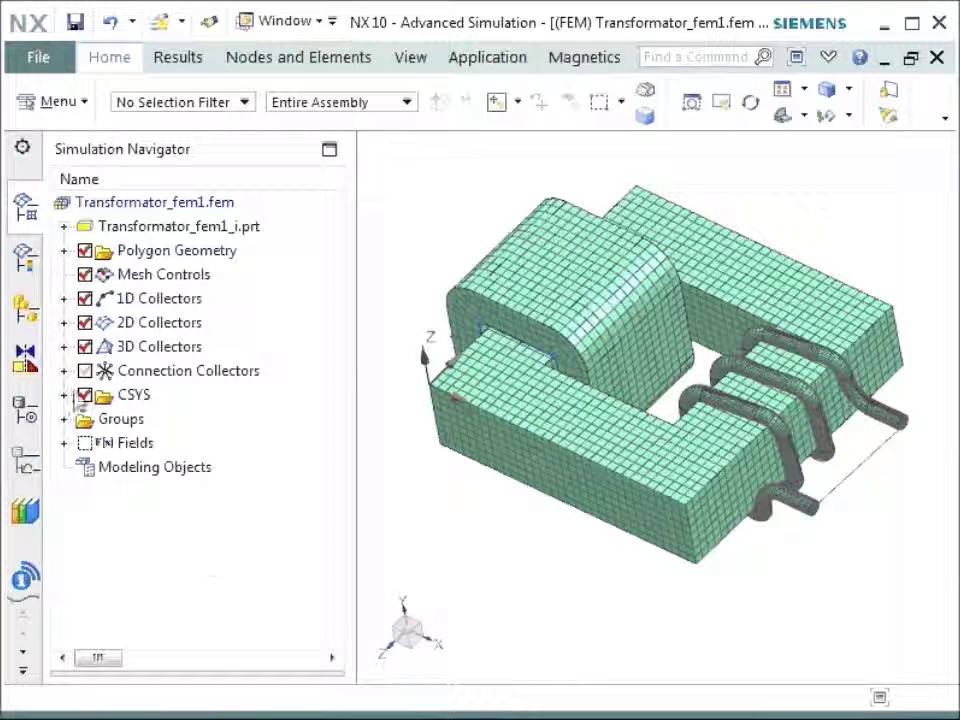
pyautogui.click(65, 347)
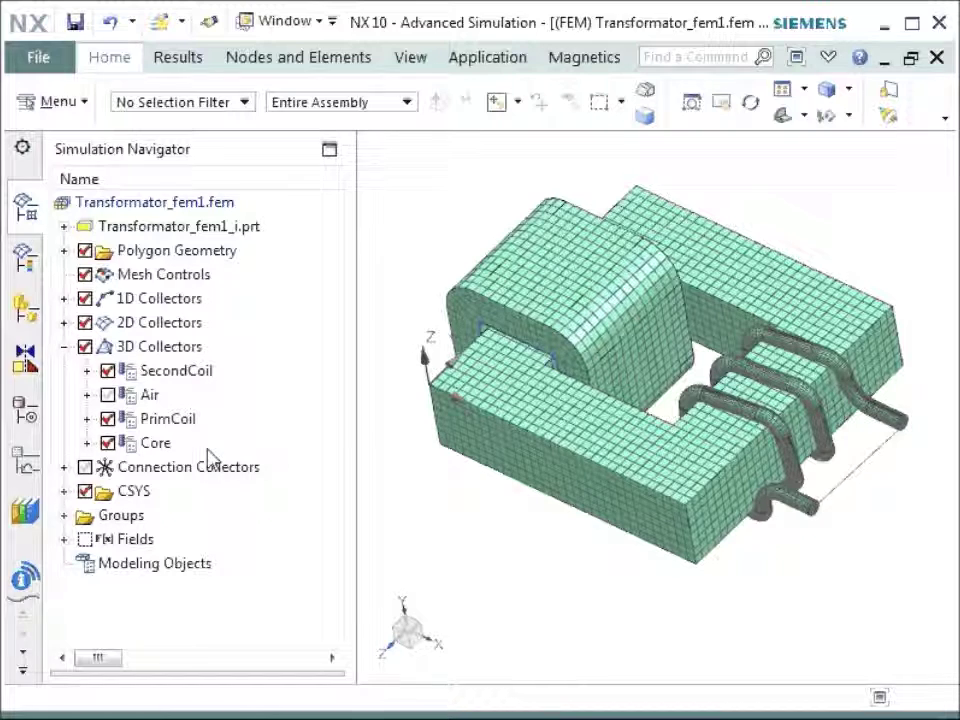
pyautogui.click(87, 371)
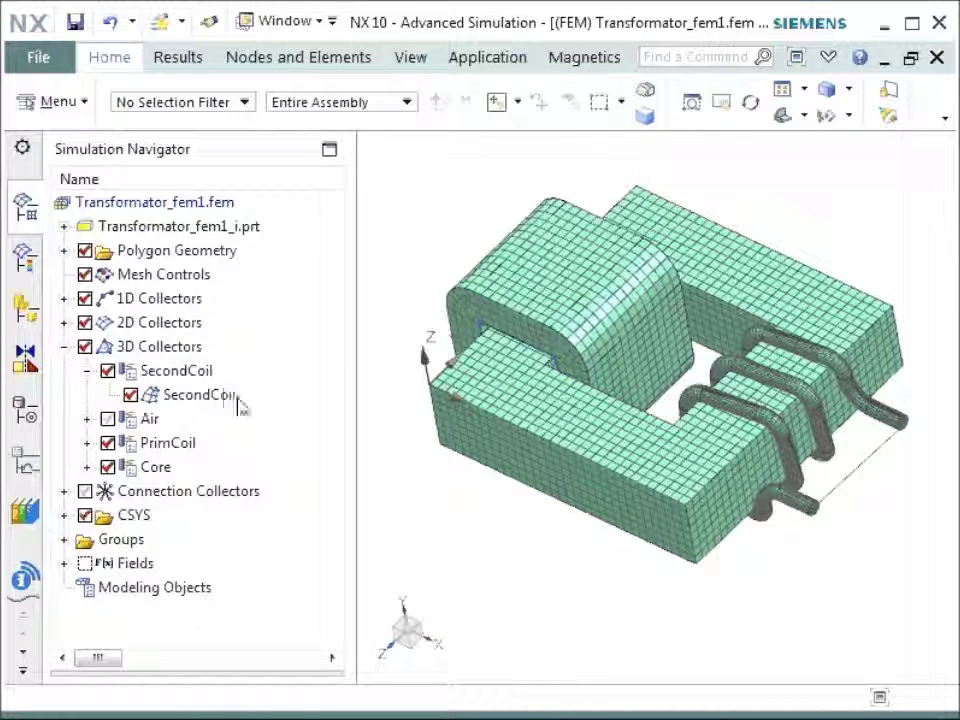
pyautogui.click(241, 404)
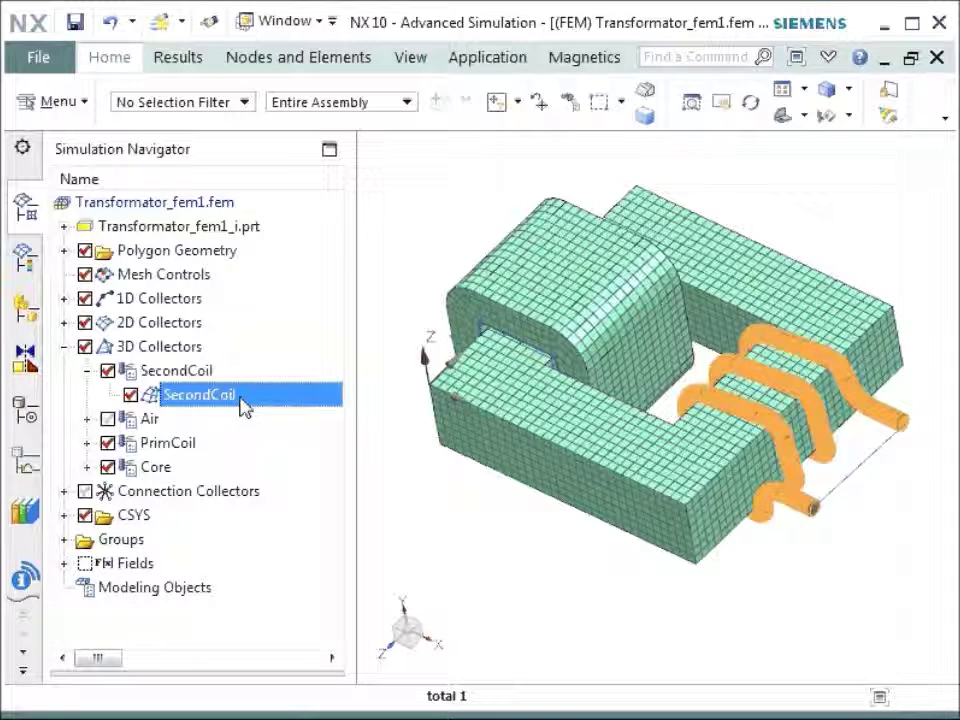
pyautogui.click(87, 444)
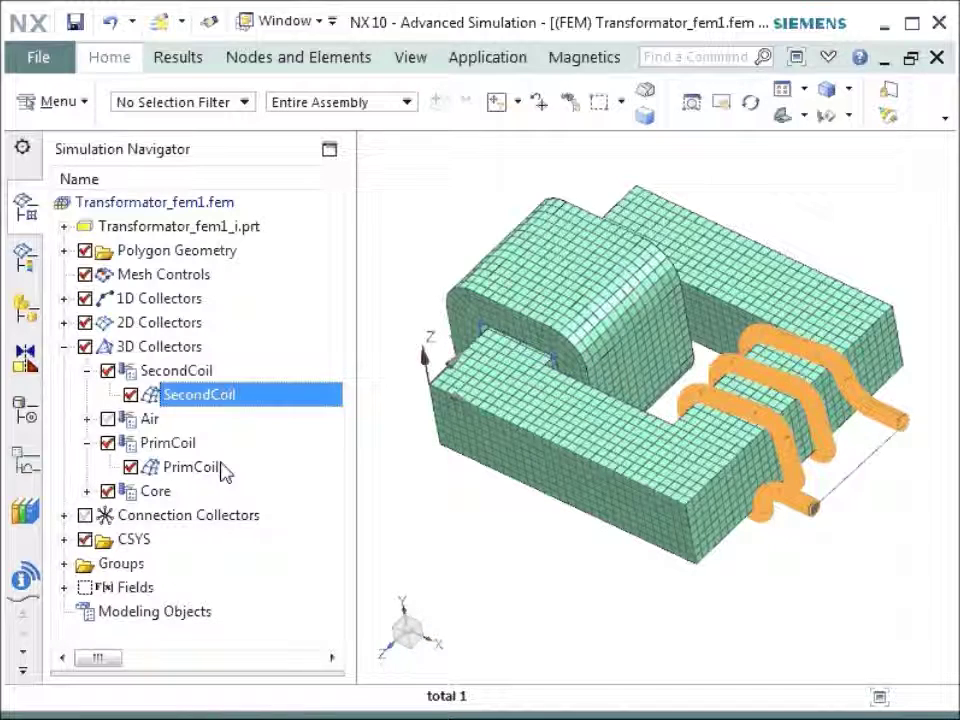
pyautogui.click(228, 472)
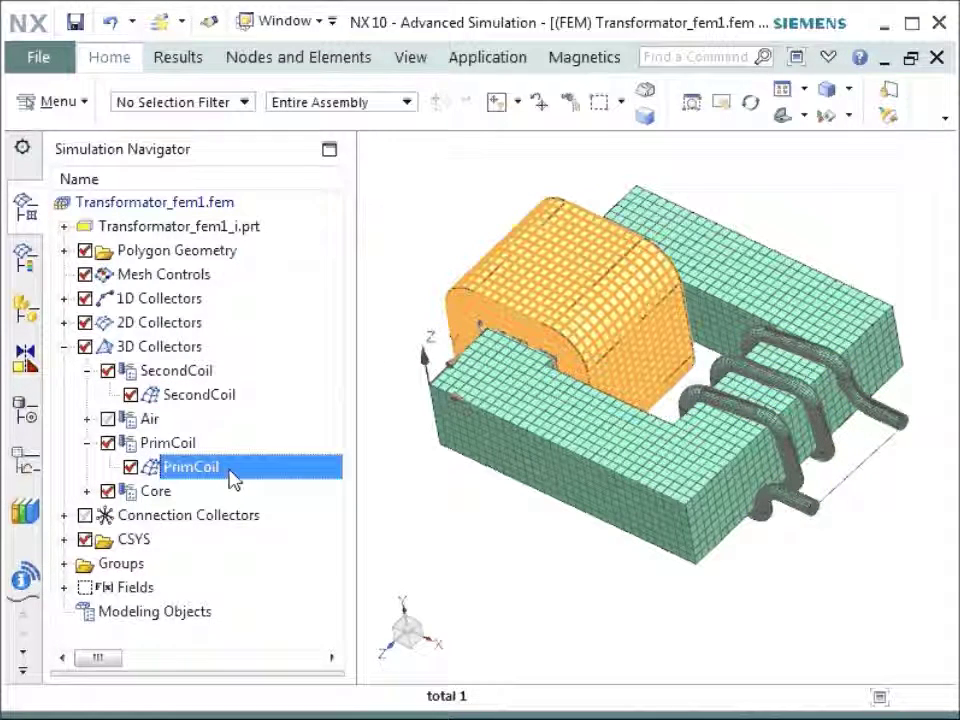
pyautogui.click(87, 491)
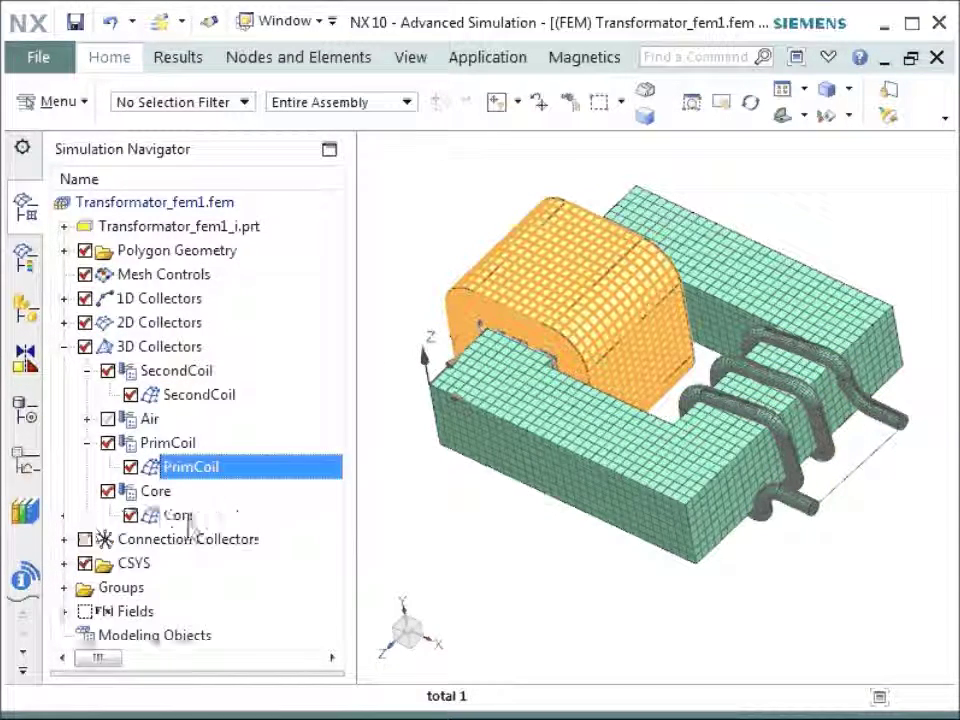
pyautogui.click(198, 517)
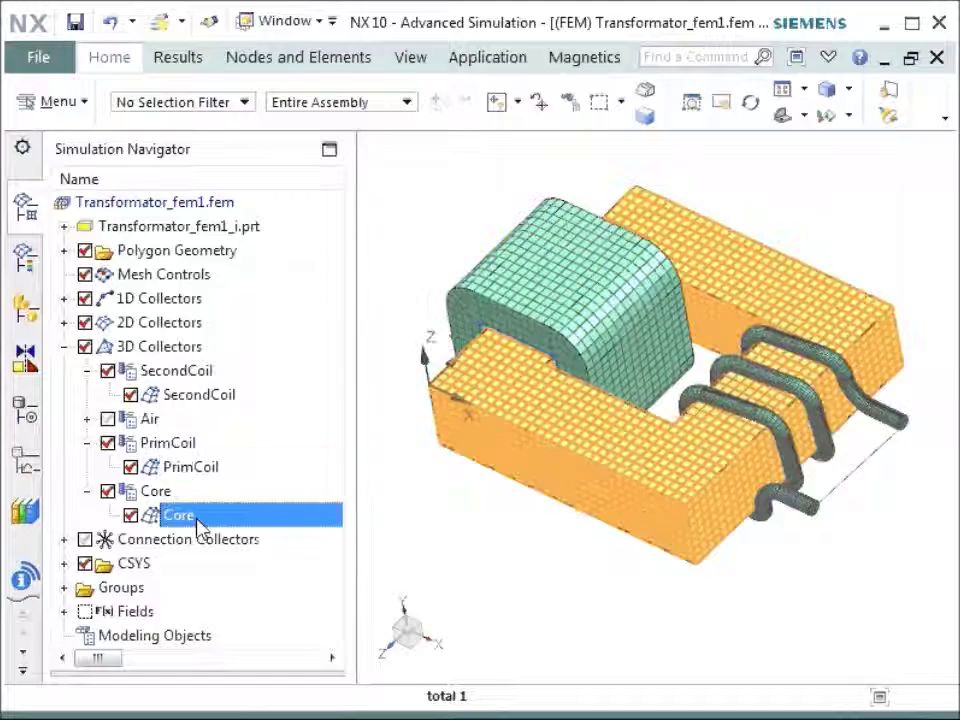
# Show the Air box mesh, hide it again, and highlight the PrimCoil mesh.
pyautogui.click(108, 420)
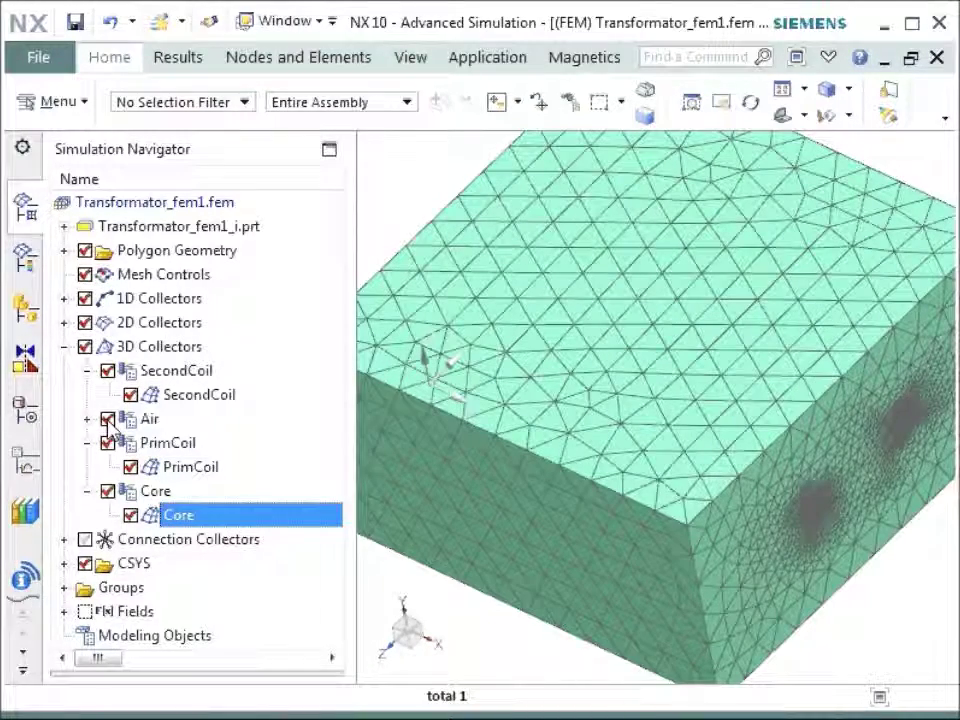
pyautogui.click(108, 420)
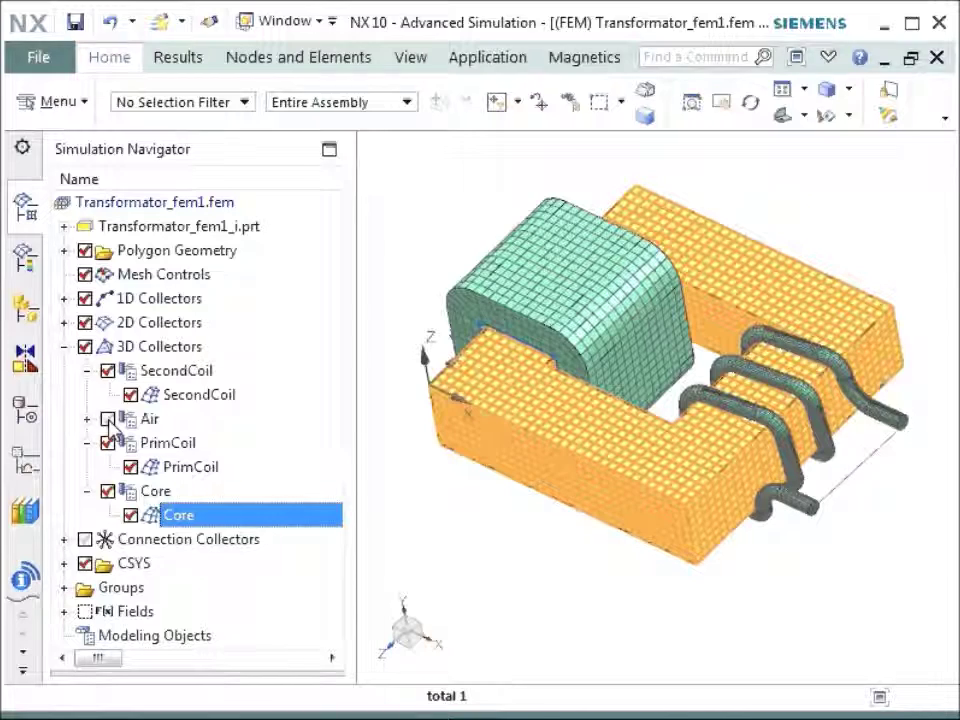
pyautogui.click(216, 472)
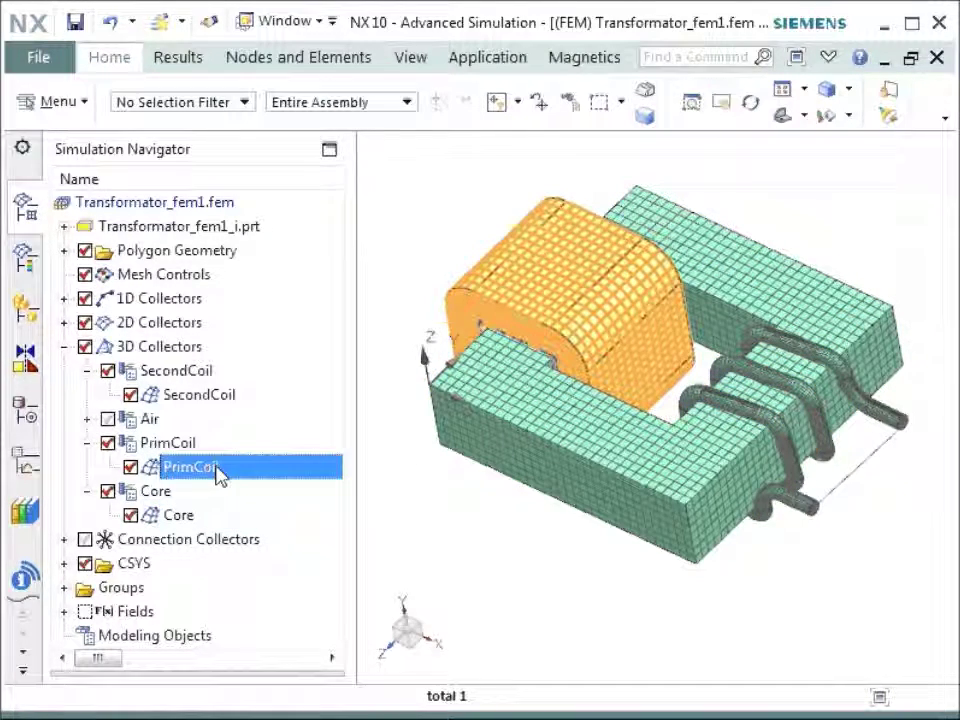
pyautogui.doubleClick(178, 443)
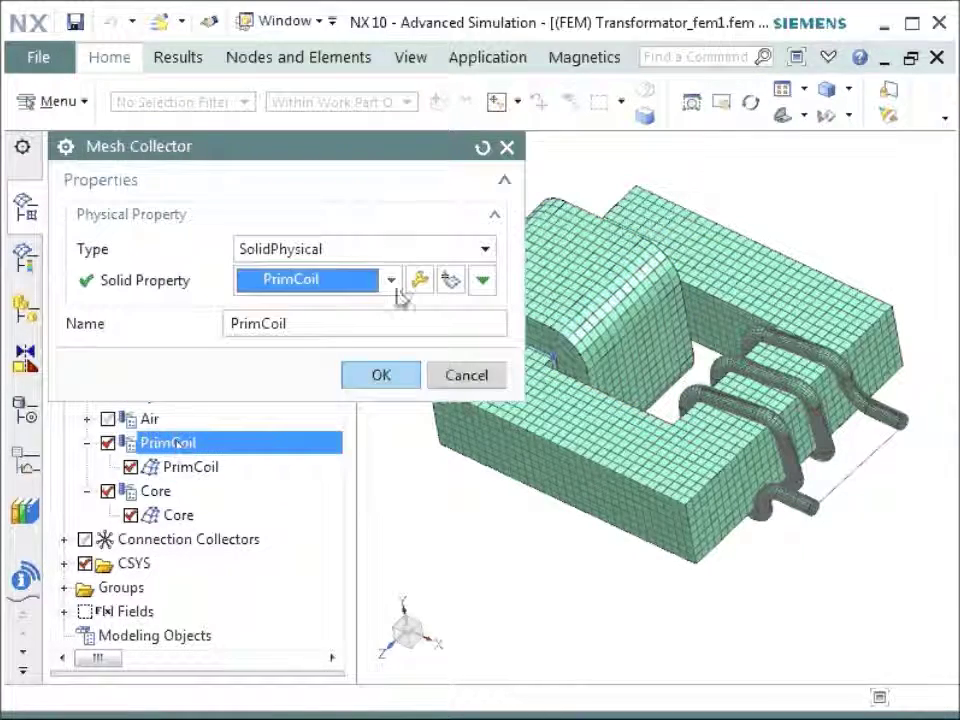
pyautogui.click(420, 283)
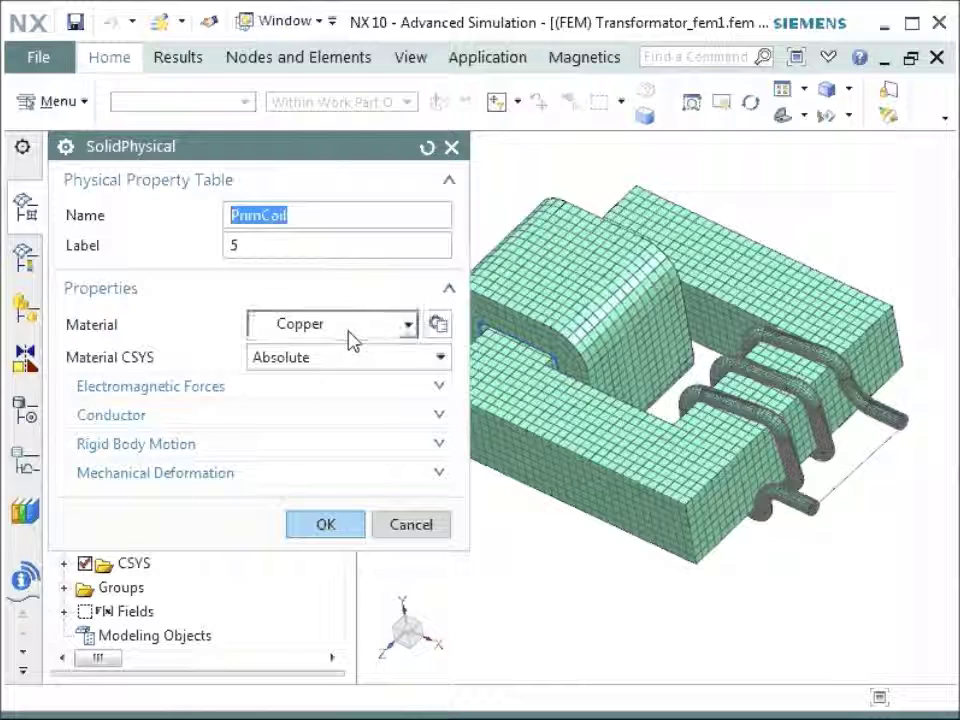
pyautogui.click(112, 415)
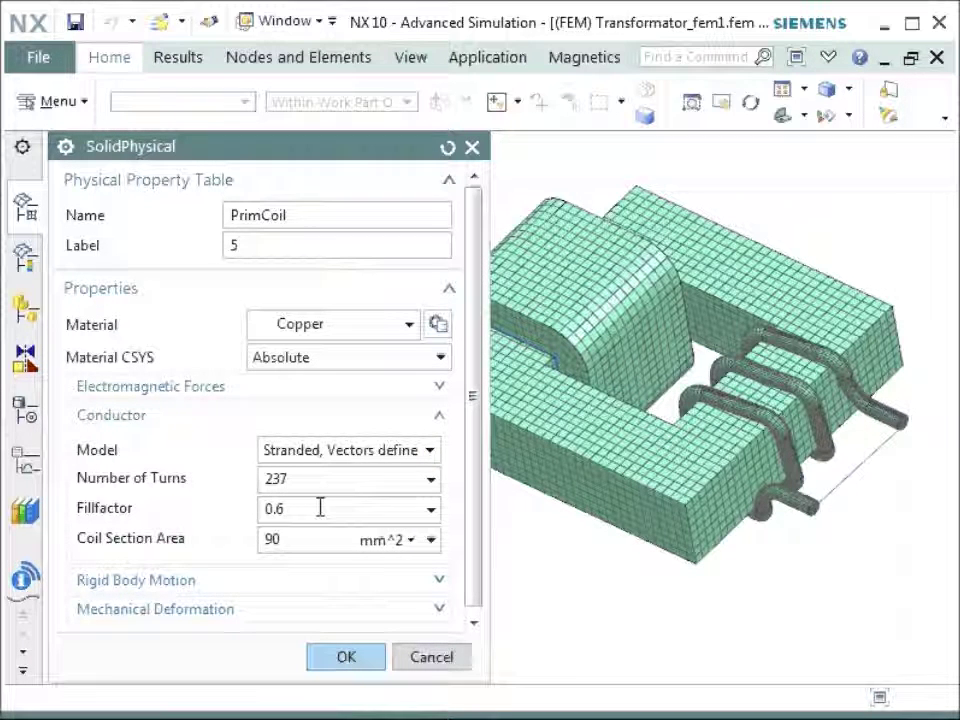
pyautogui.click(435, 663)
pyautogui.click(455, 374)
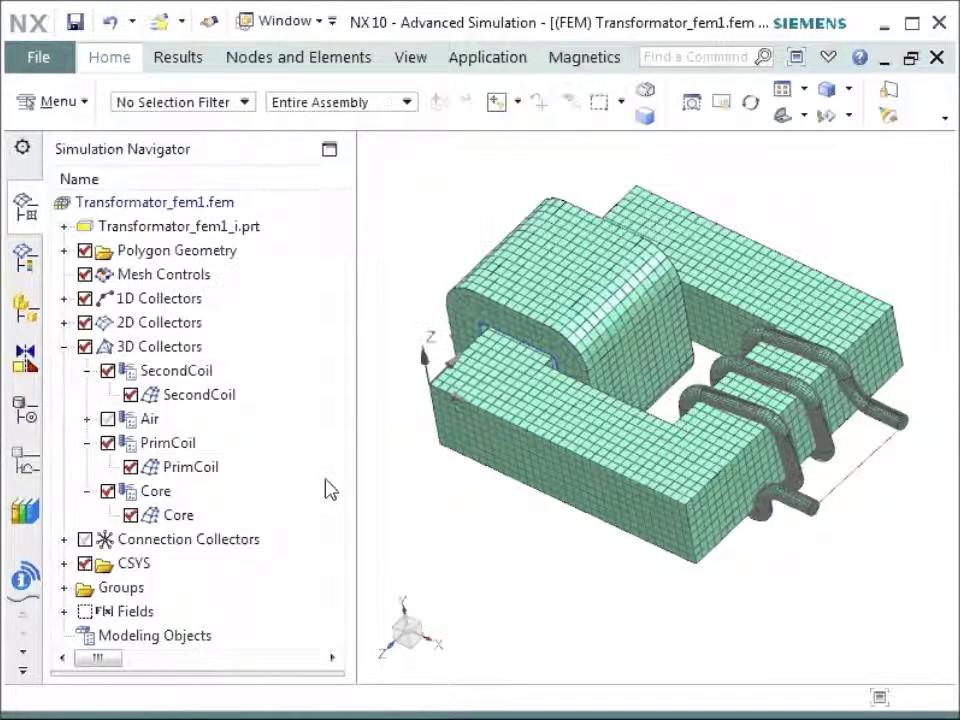
pyautogui.click(228, 397)
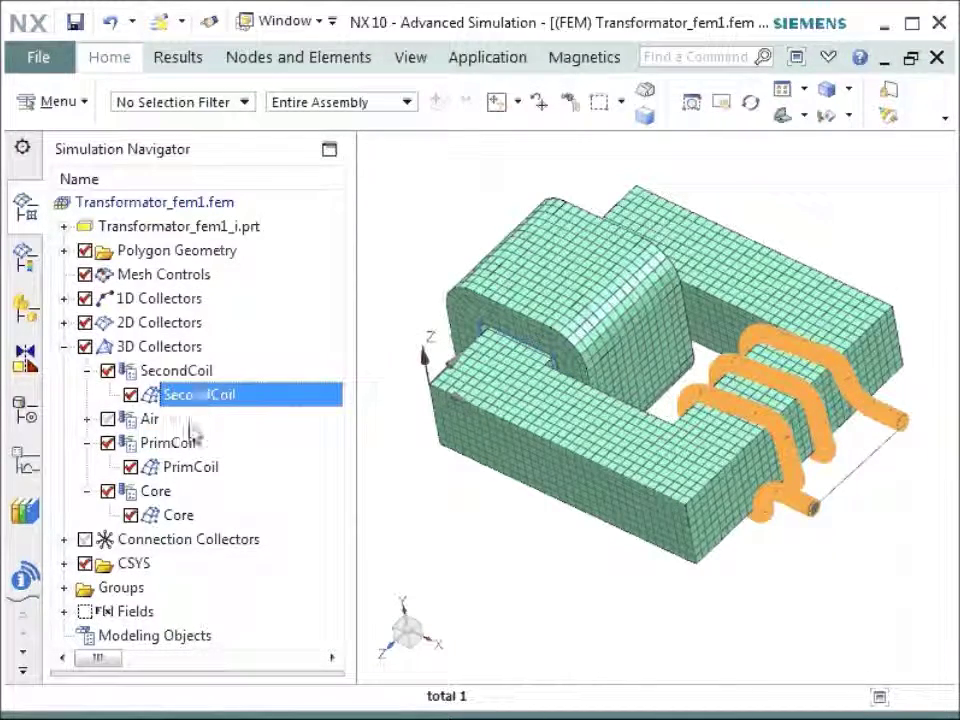
pyautogui.click(200, 517)
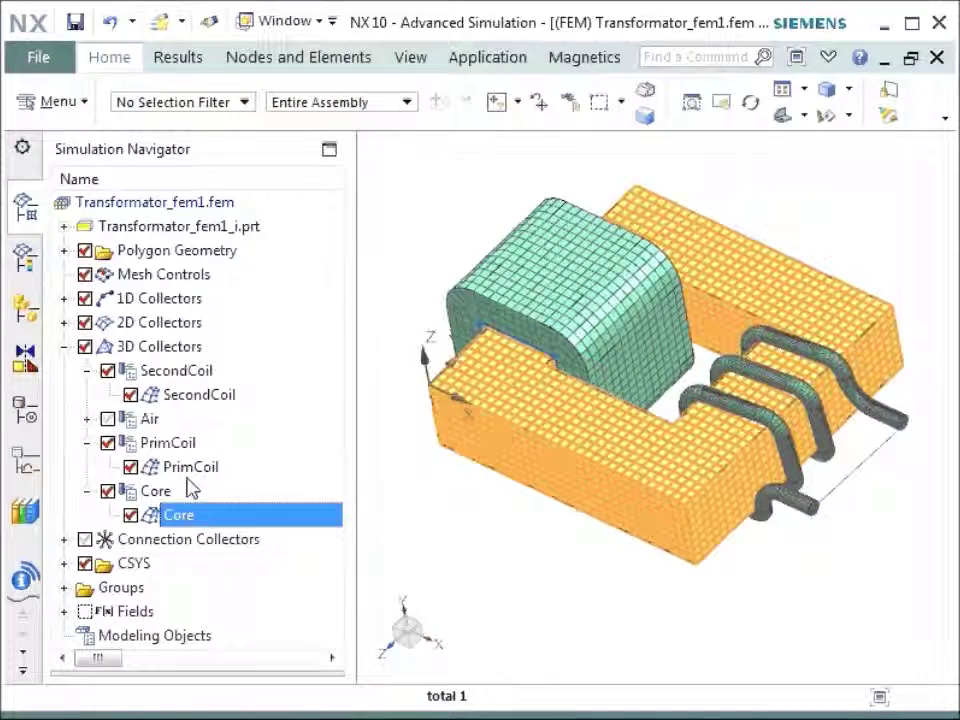
pyautogui.click(229, 474)
pyautogui.rightClick(232, 476)
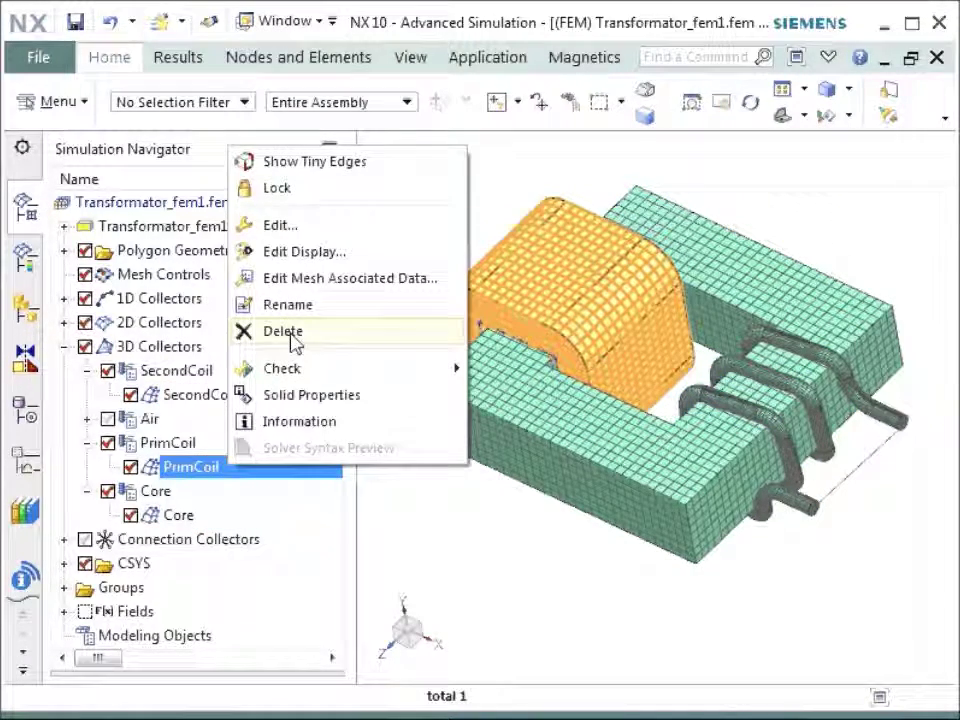
pyautogui.click(290, 281)
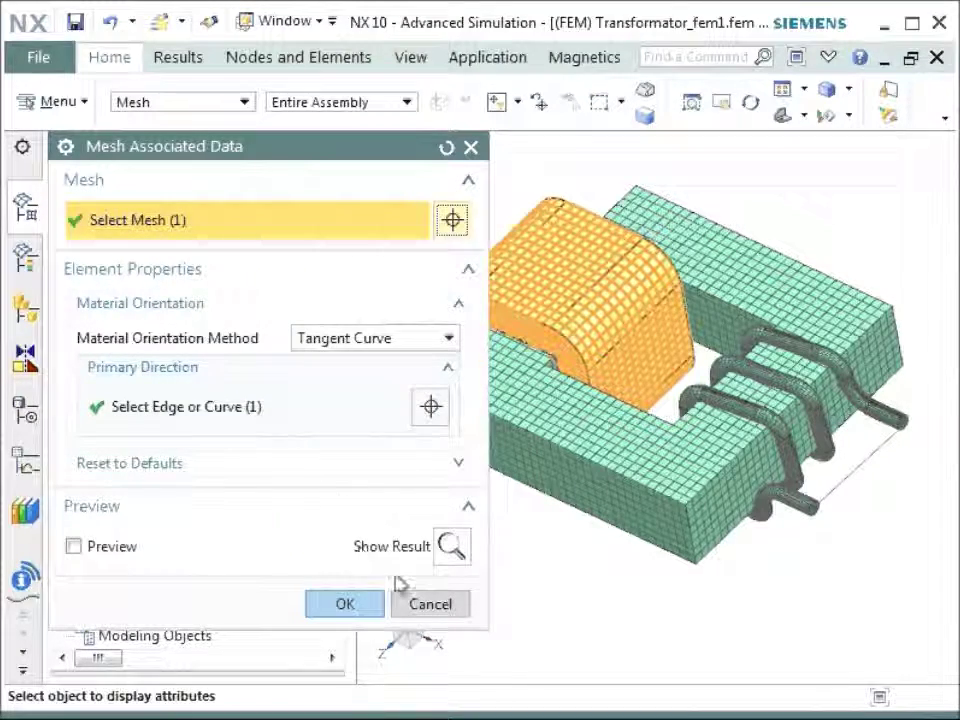
pyautogui.click(450, 546)
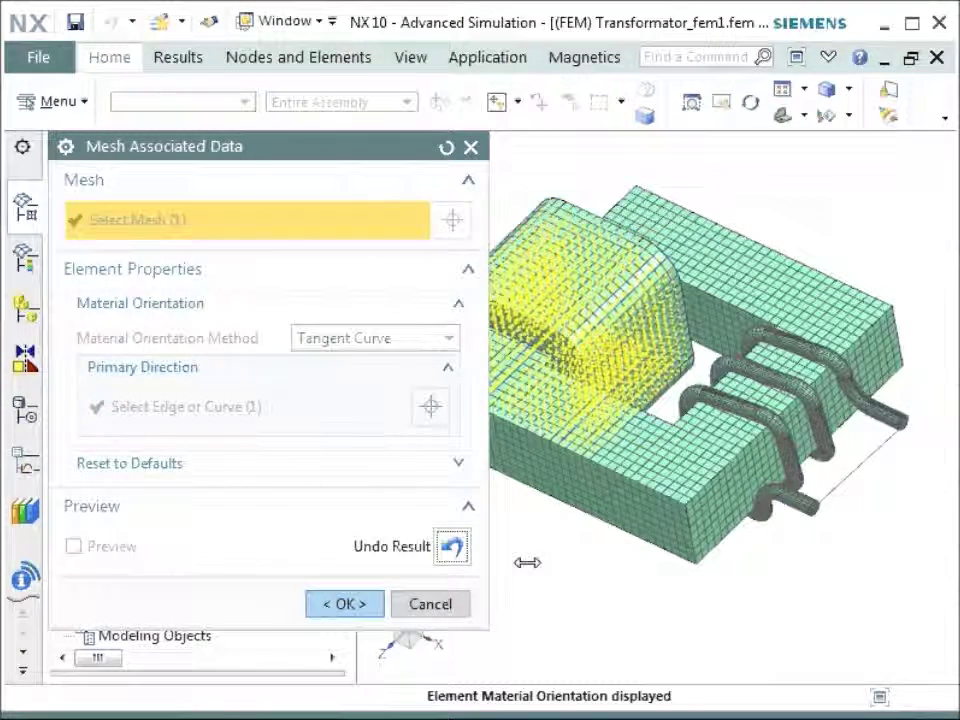
pyautogui.moveTo(745, 565); pyautogui.dragTo(784, 514, button='middle')
pyautogui.scroll(2, 804, 306)
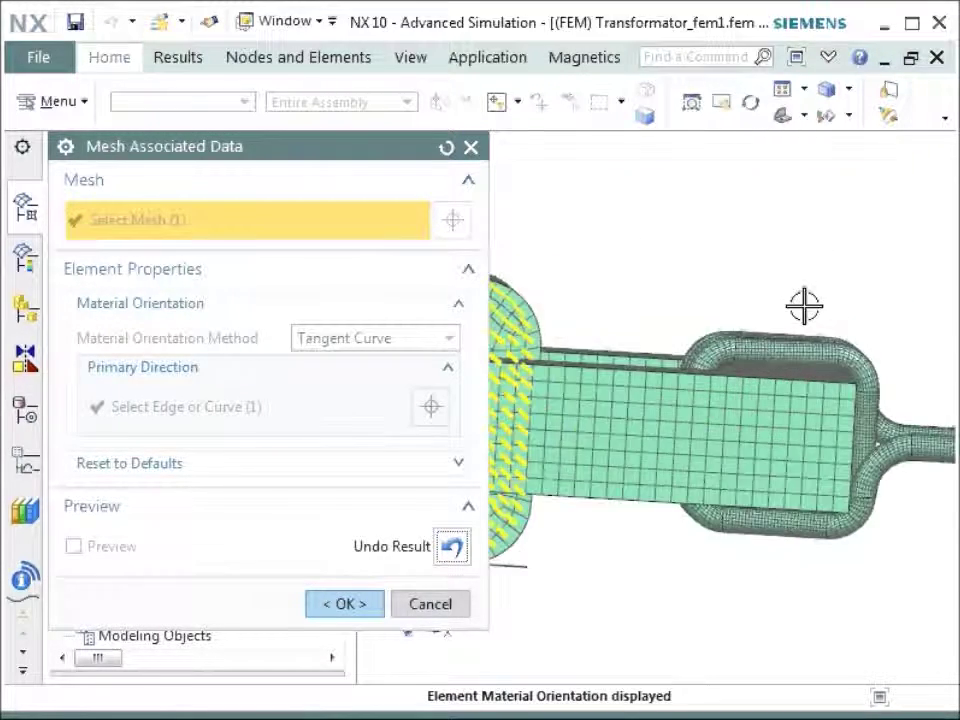
pyautogui.scroll(-2, 529, 296)
pyautogui.scroll(5, 529, 296)
pyautogui.scroll(2, 562, 271)
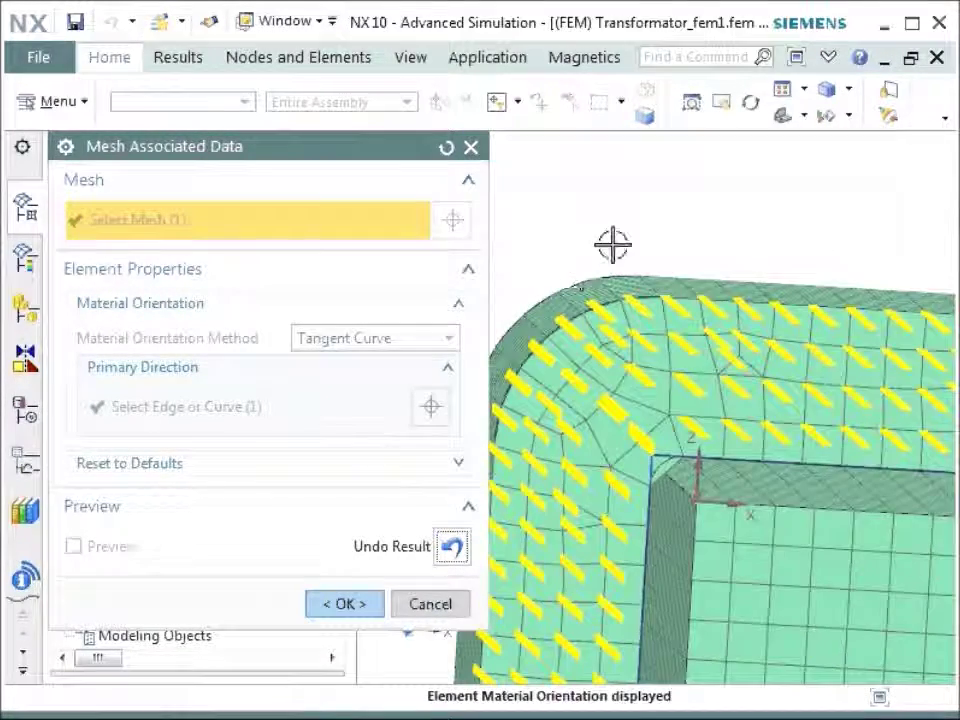
pyautogui.moveTo(613, 242); pyautogui.dragTo(590, 262, button='middle')
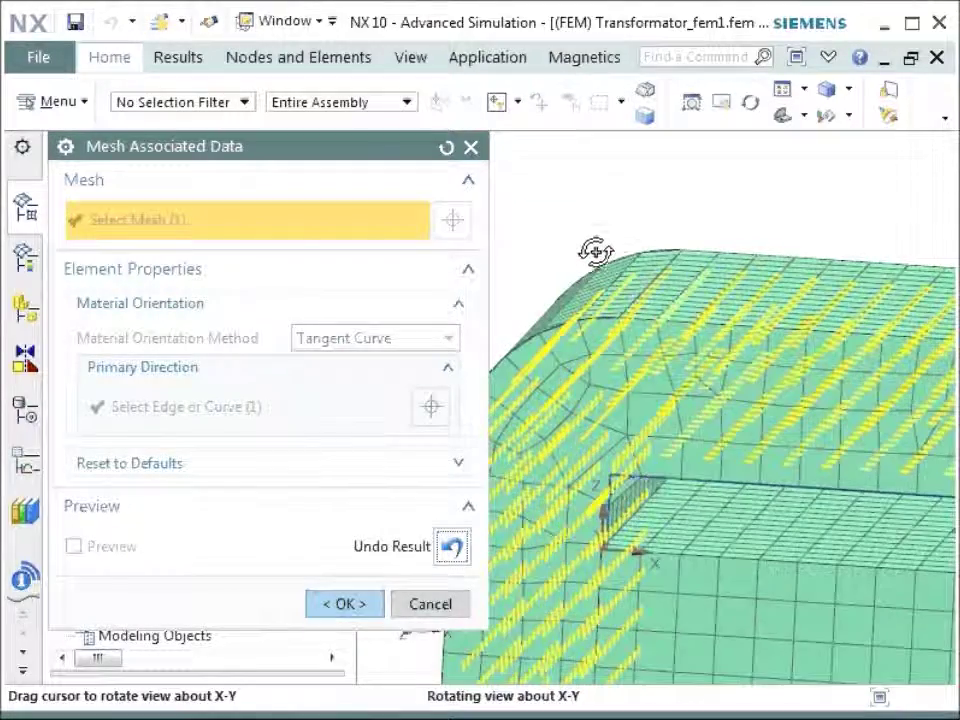
pyautogui.scroll(5, 568, 326)
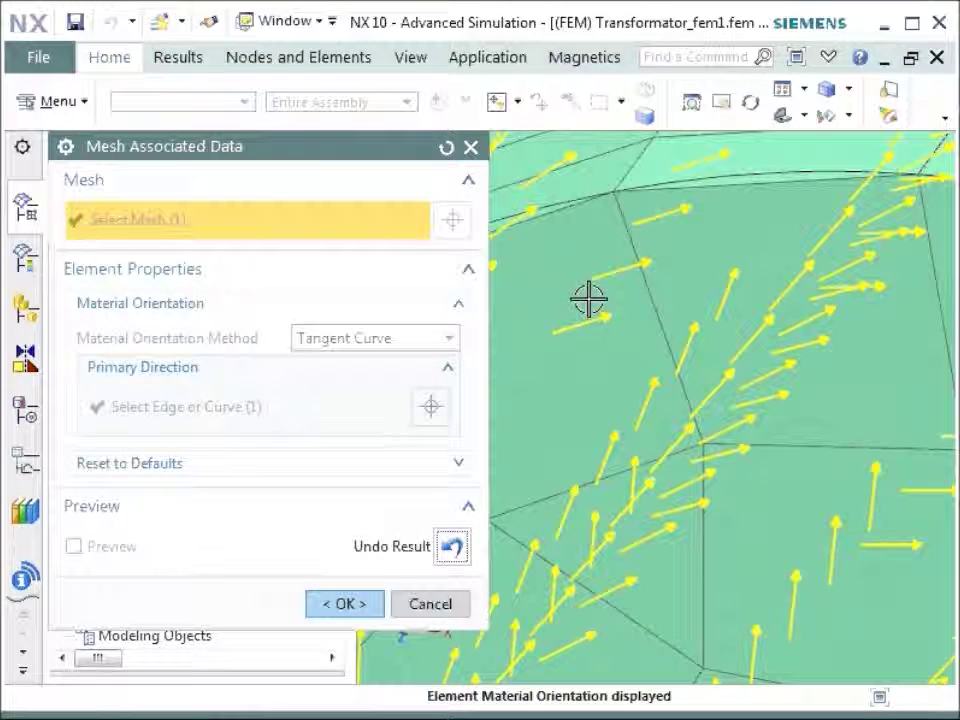
pyautogui.scroll(-4, 587, 298)
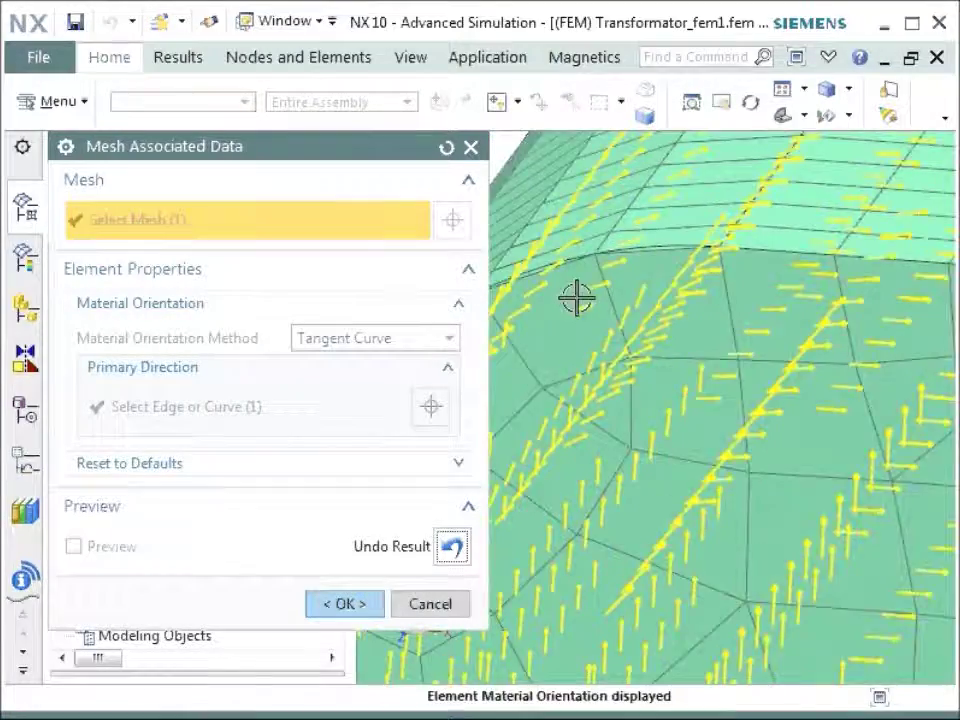
pyautogui.scroll(-2, 576, 298)
pyautogui.click(430, 604)
# Orbit around the coils and highlight the SecondCoil and Core meshes.
pyautogui.scroll(-8, 555, 270)
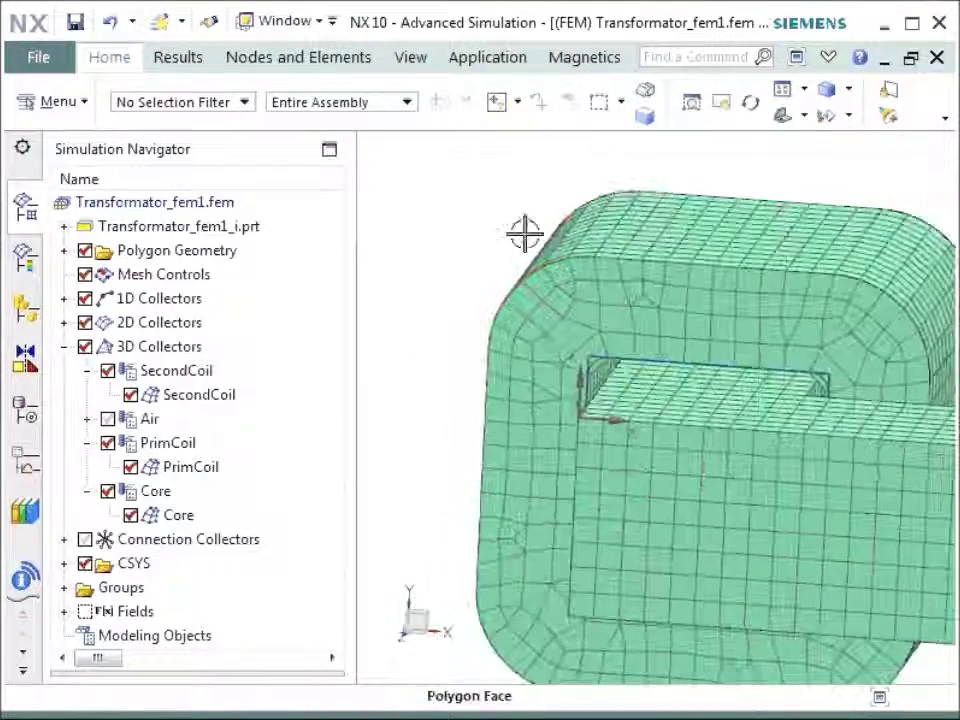
pyautogui.moveTo(491, 431); pyautogui.dragTo(441, 583, button='middle')
pyautogui.scroll(-2, 523, 538)
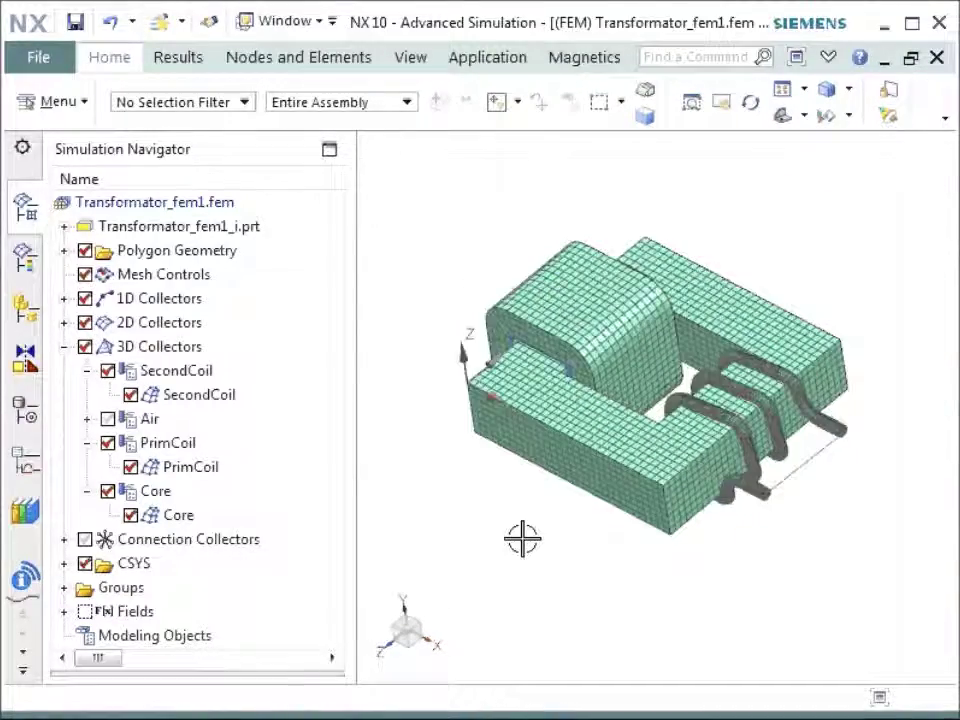
pyautogui.scroll(5, 797, 441)
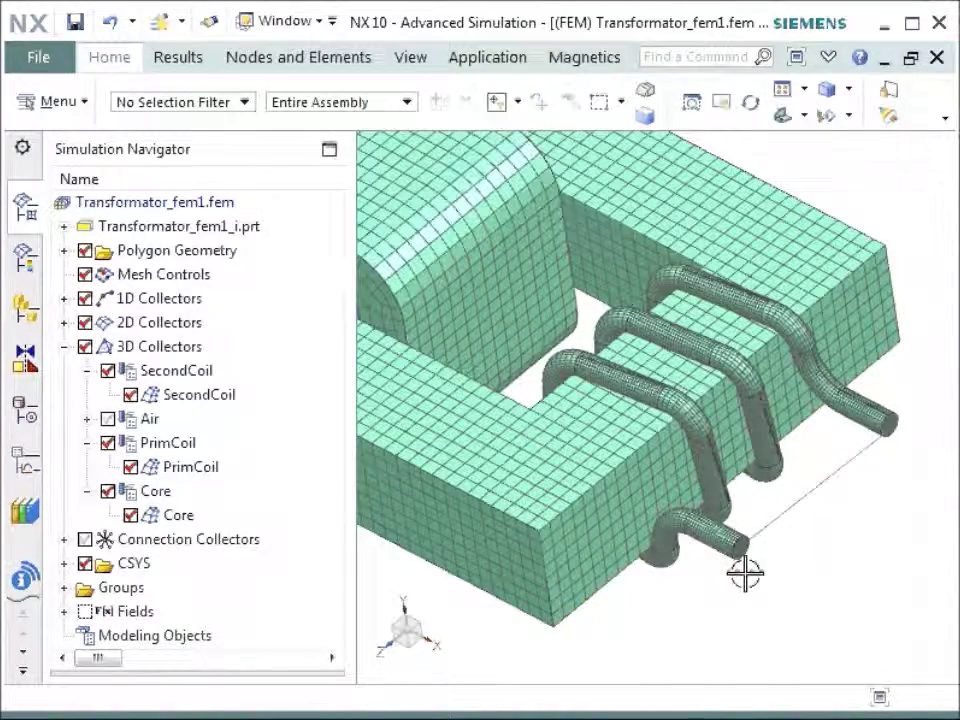
pyautogui.moveTo(741, 570); pyautogui.dragTo(704, 600, button='middle')
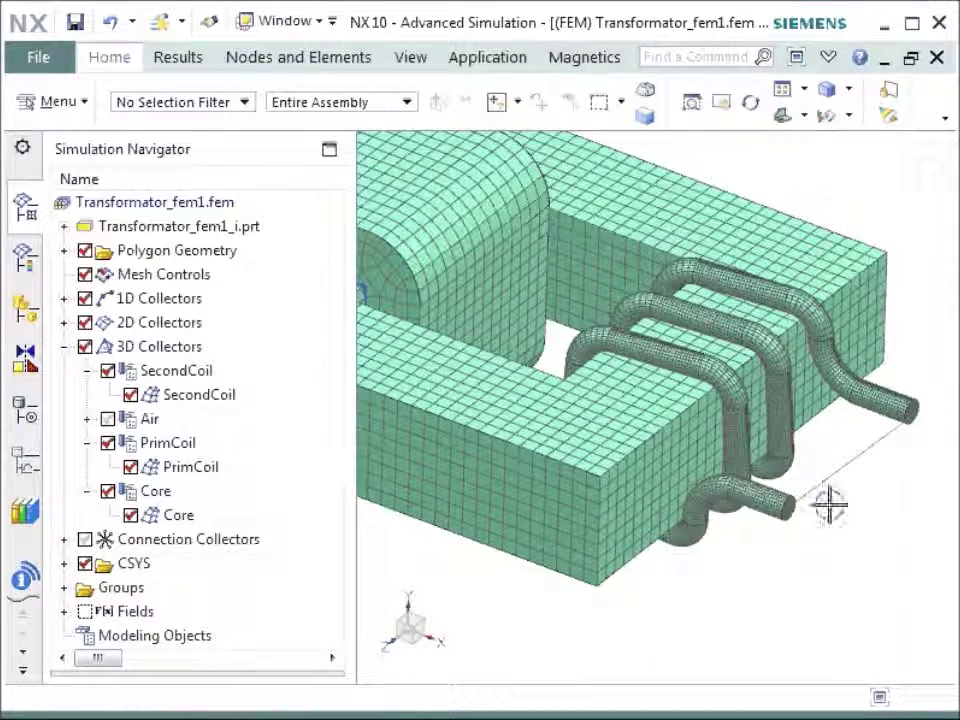
pyautogui.scroll(3, 797, 499)
pyautogui.scroll(2, 787, 489)
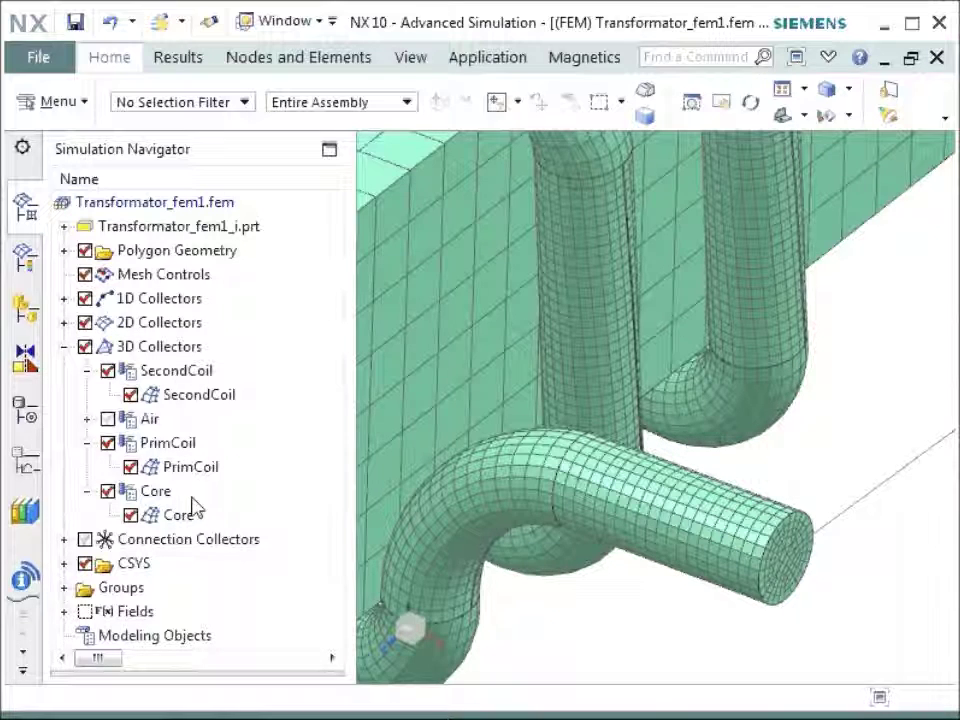
pyautogui.click(200, 397)
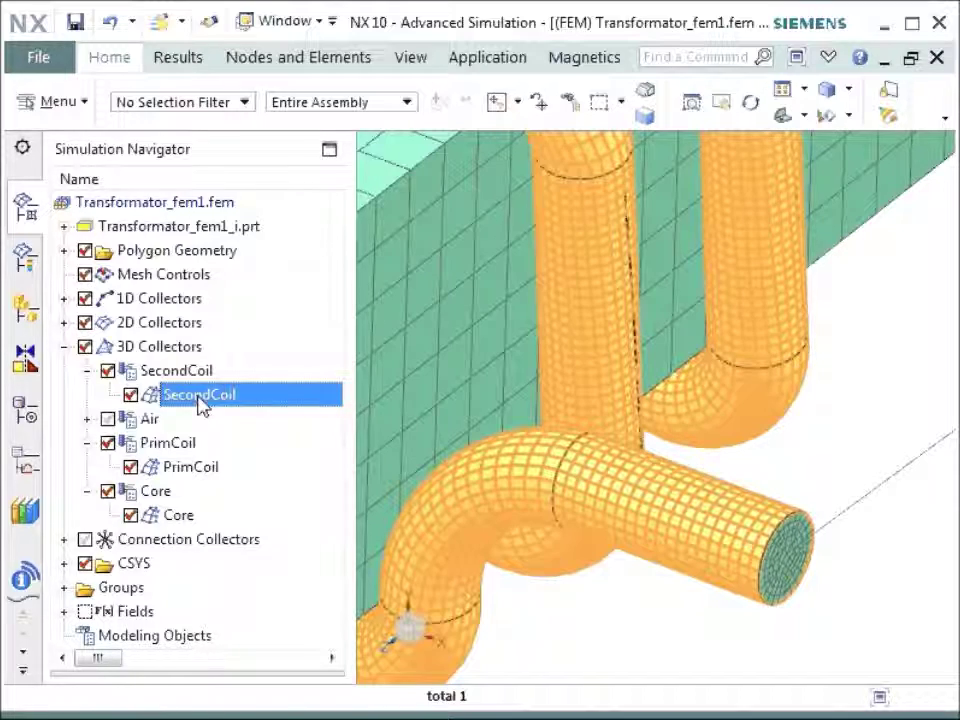
pyautogui.moveTo(791, 476); pyautogui.dragTo(666, 476, button='middle')
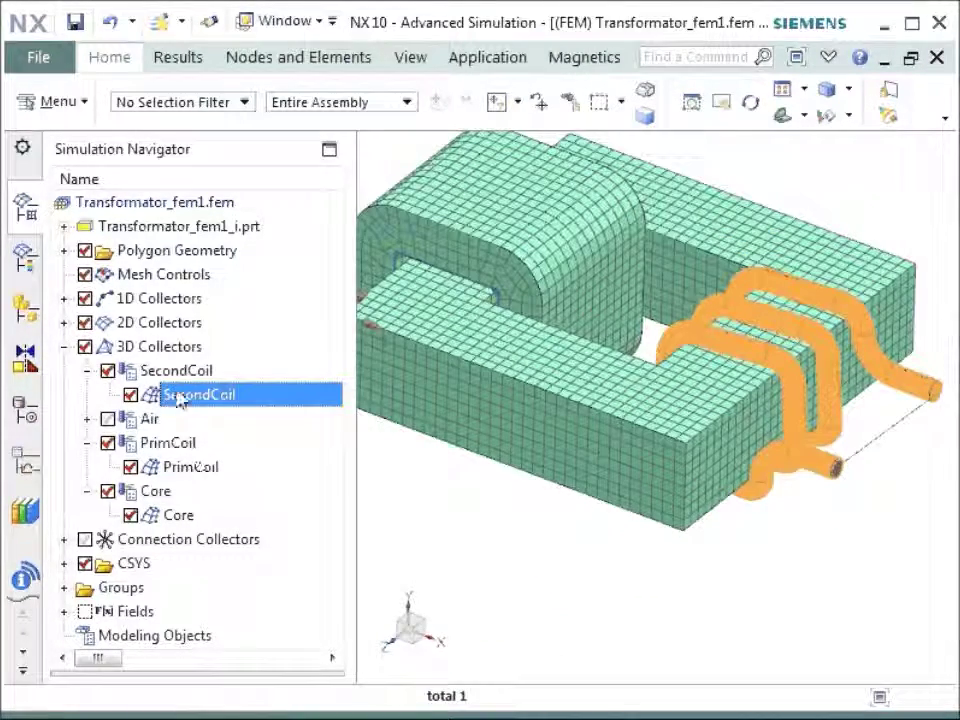
pyautogui.click(188, 518)
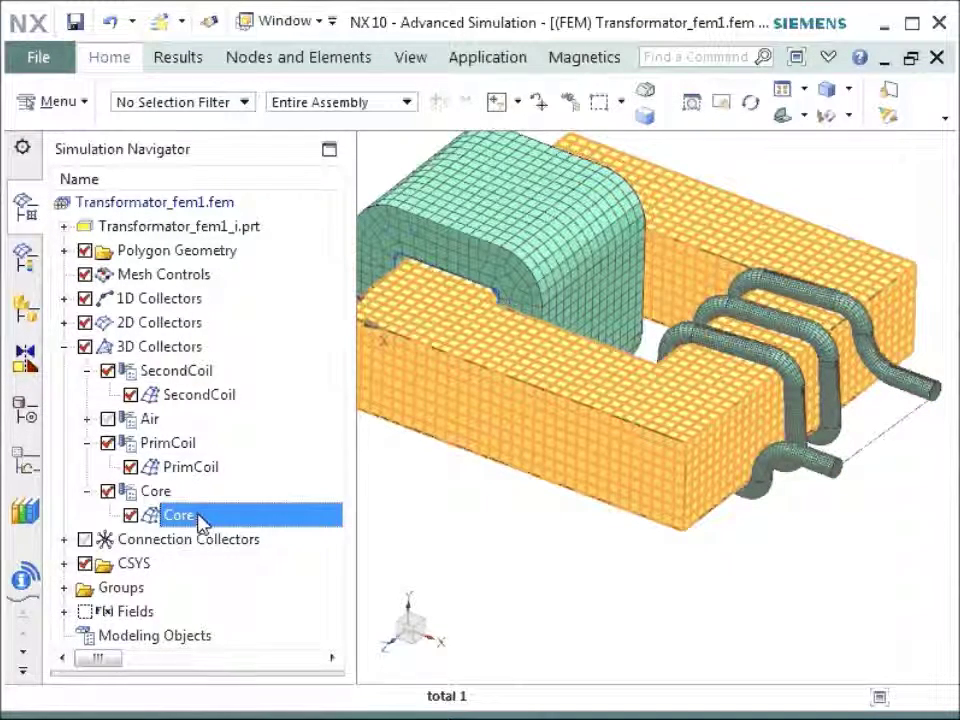
# Open the Core collector's SolidPhysical property, showing material Sheet for 1FT6_1 and Cartesian CSYS.
pyautogui.doubleClick(176, 494)
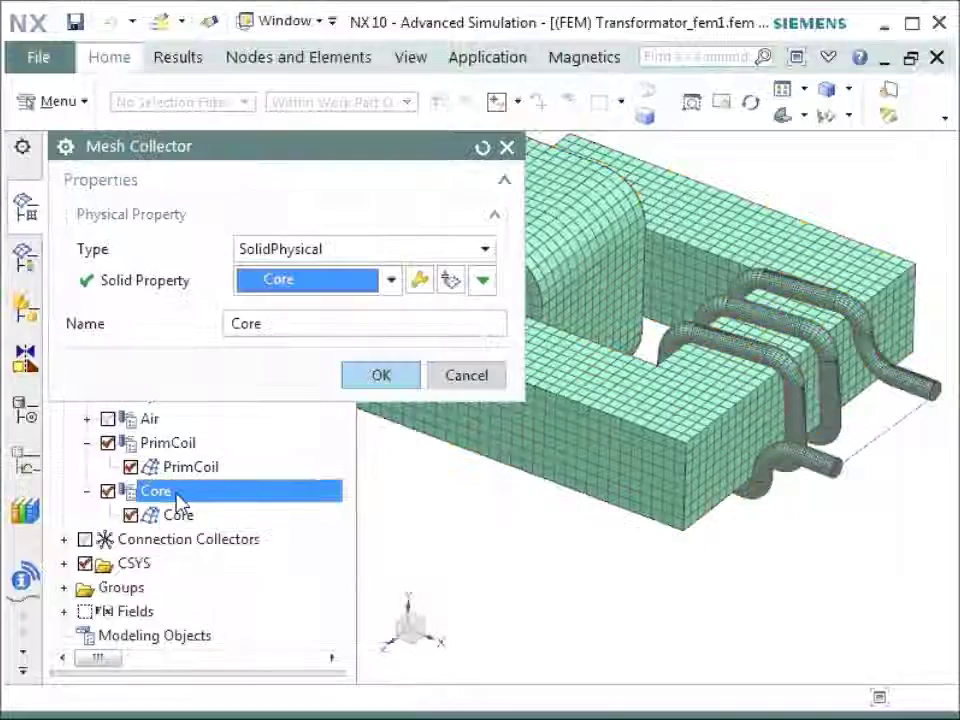
pyautogui.click(419, 281)
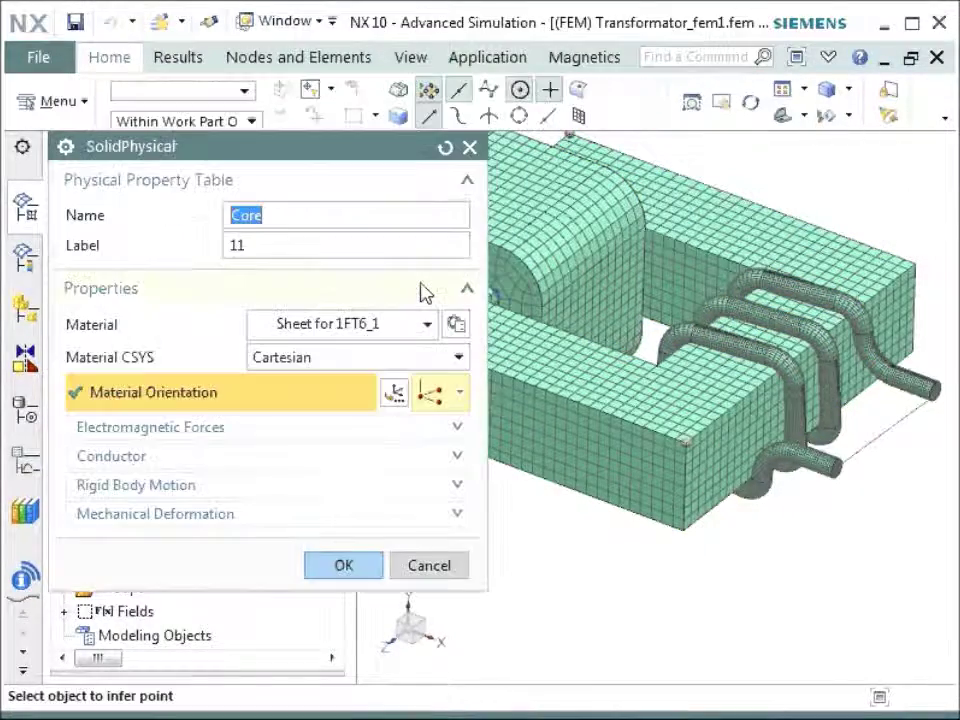
pyautogui.moveTo(362, 163); pyautogui.dragTo(319, 160)
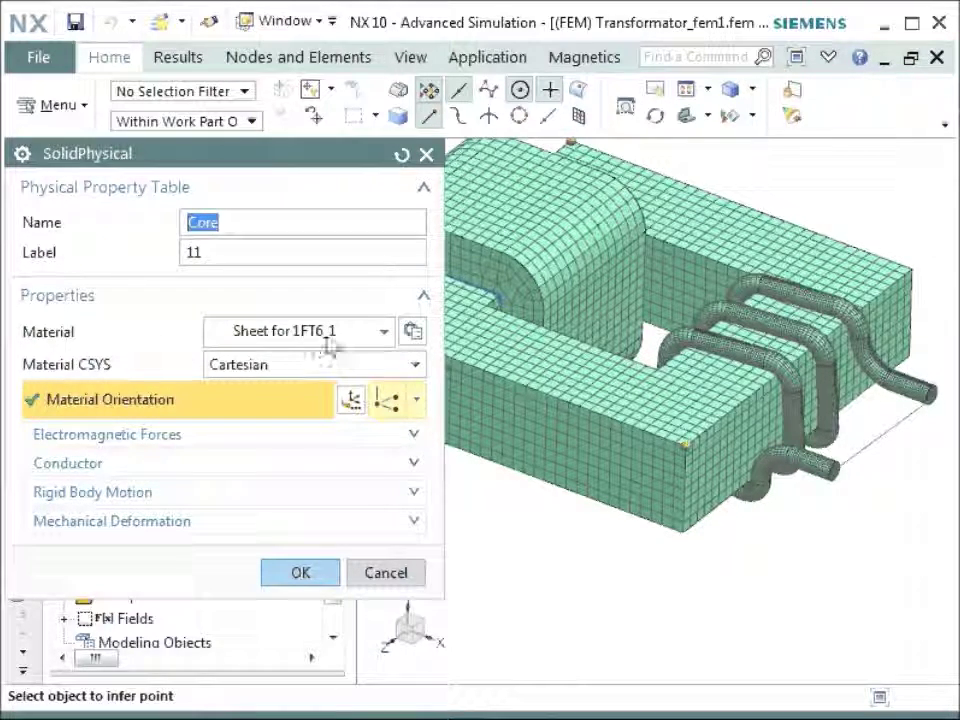
# Inspect the Sheet for 1FT6_1 material and show its Electromagnetic properties.
pyautogui.click(412, 337)
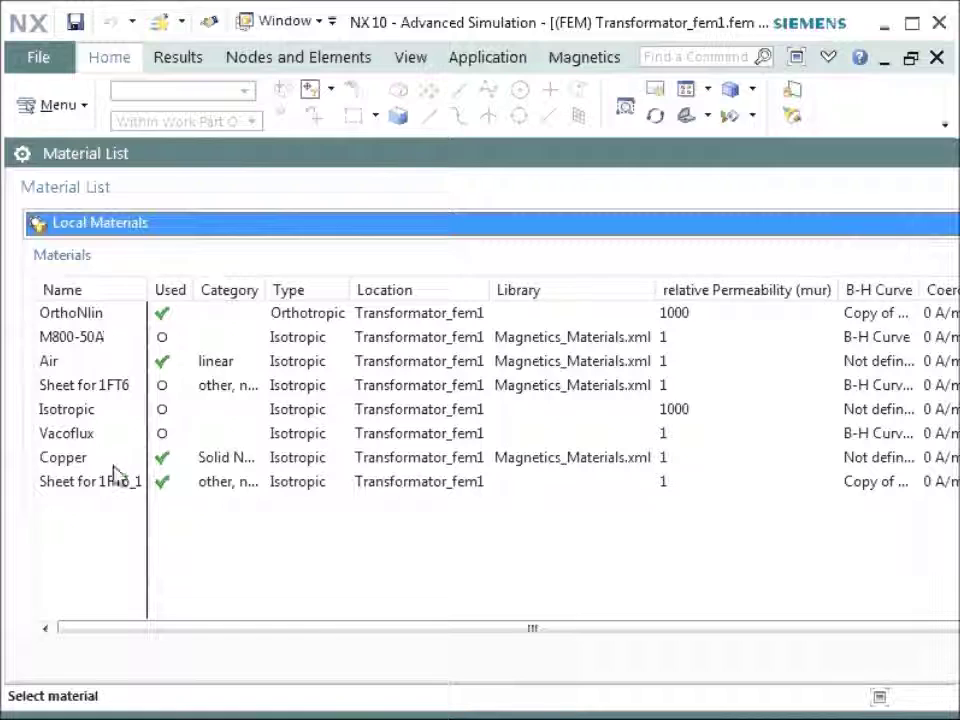
pyautogui.click(92, 484)
pyautogui.rightClick(95, 485)
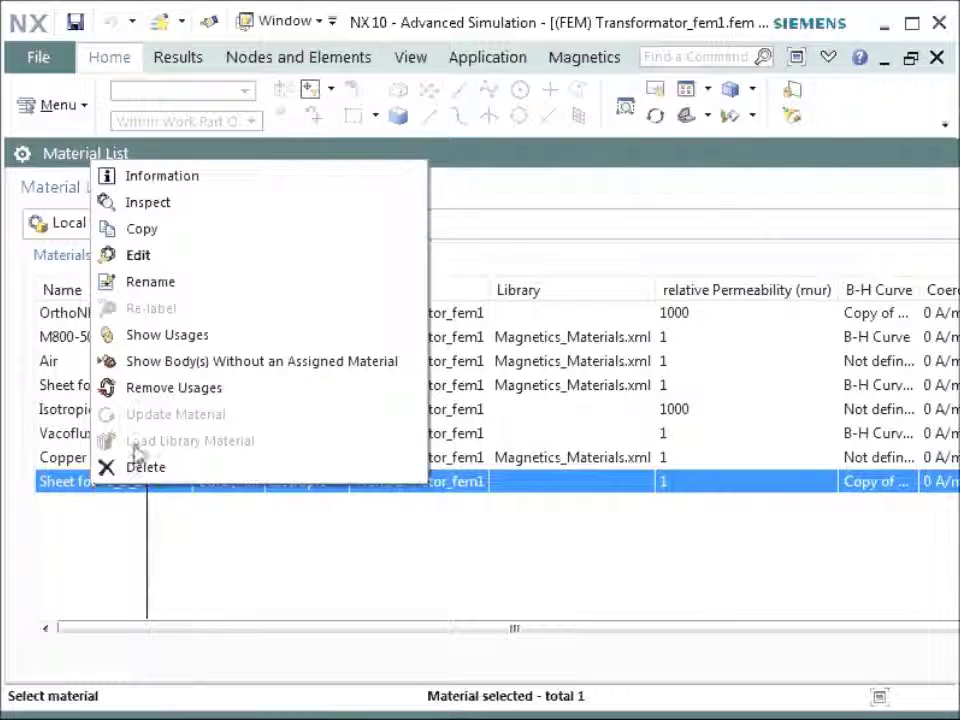
pyautogui.click(158, 206)
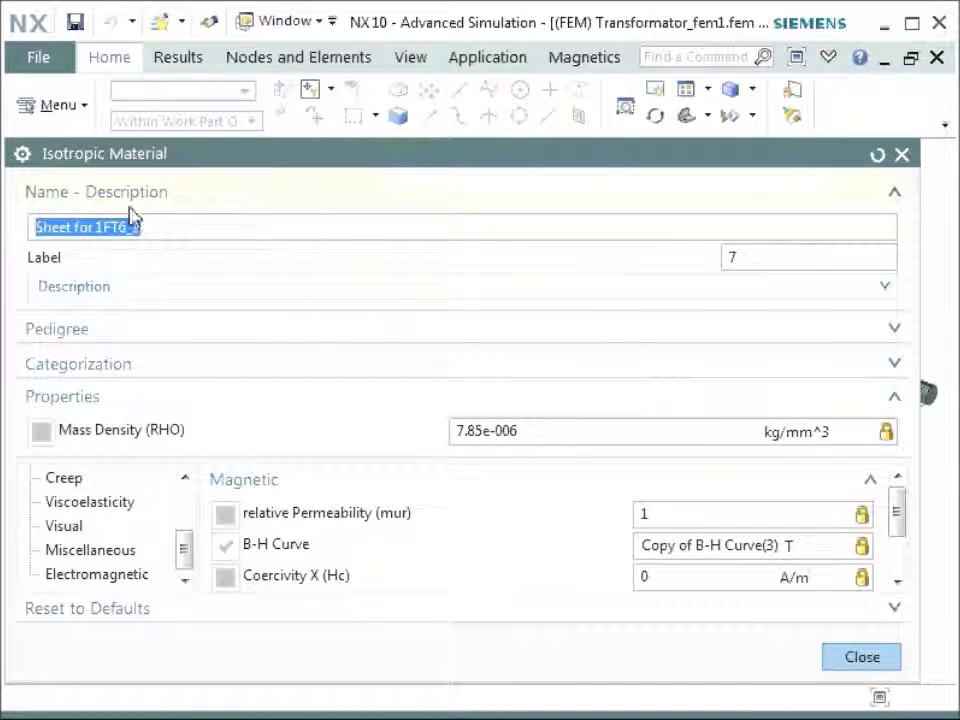
pyautogui.click(121, 195)
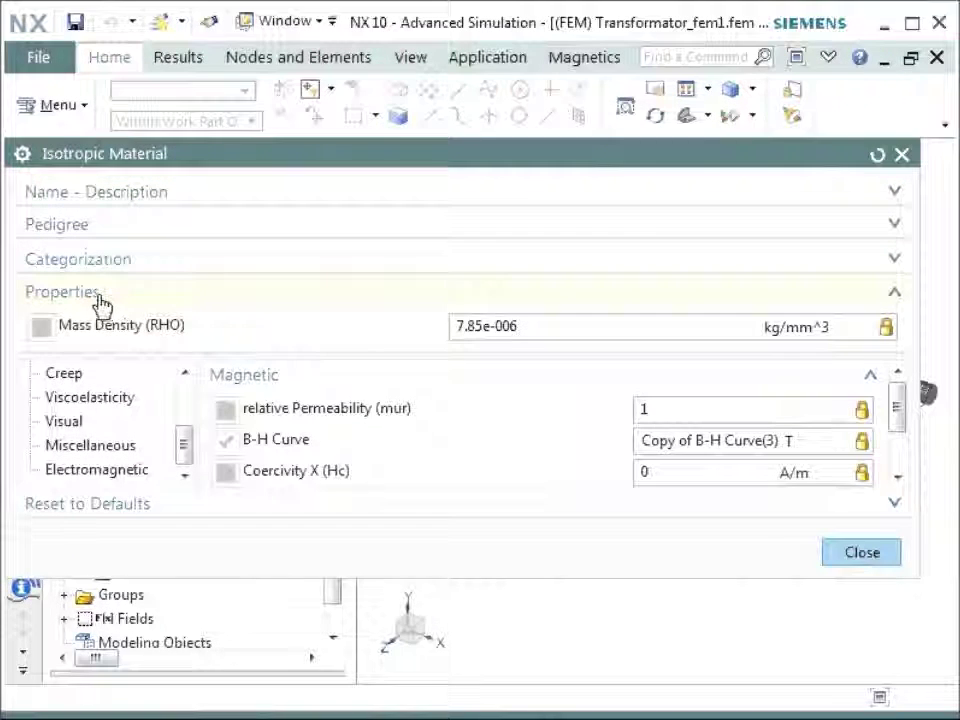
pyautogui.click(98, 302)
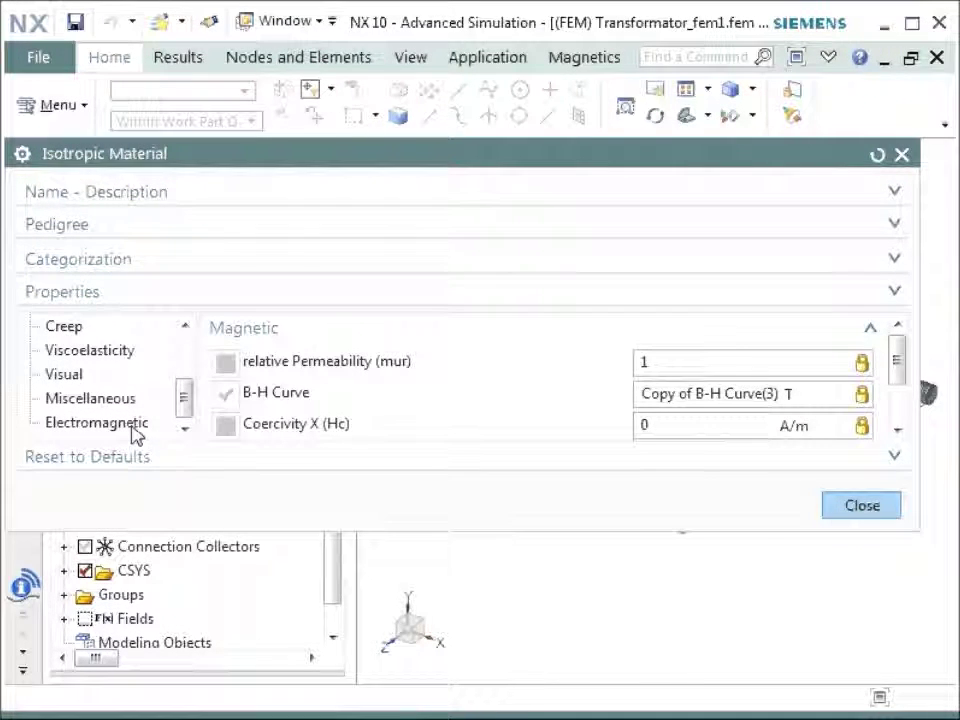
pyautogui.click(133, 428)
# Plot the Copy of B-H Curve(3) B-H curve as an XY graph.
pyautogui.moveTo(304, 525); pyautogui.dragTo(296, 686)
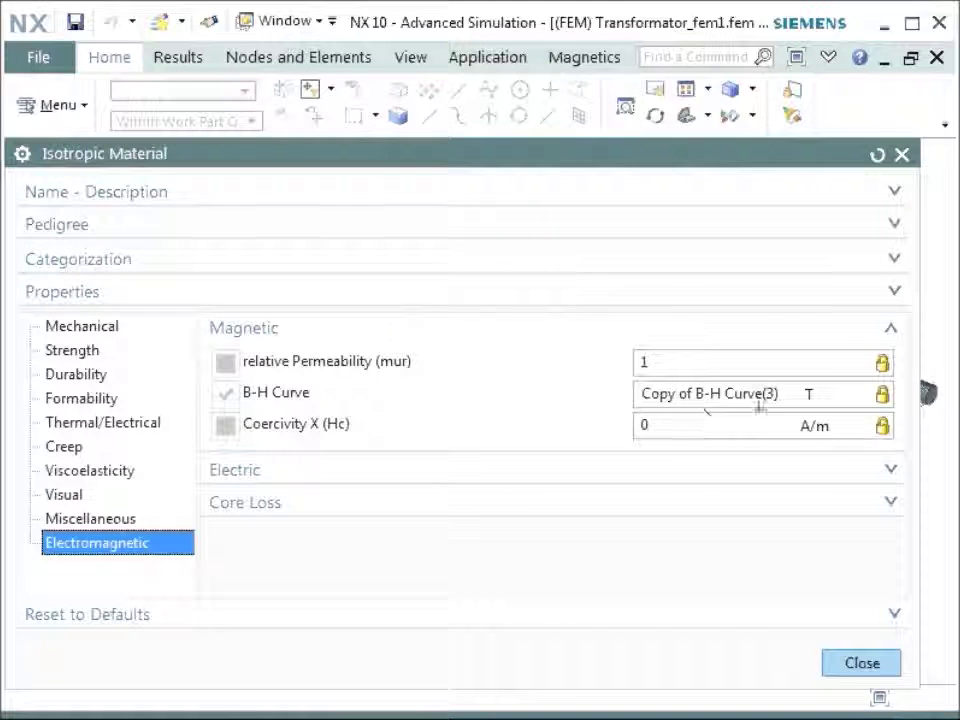
pyautogui.click(884, 395)
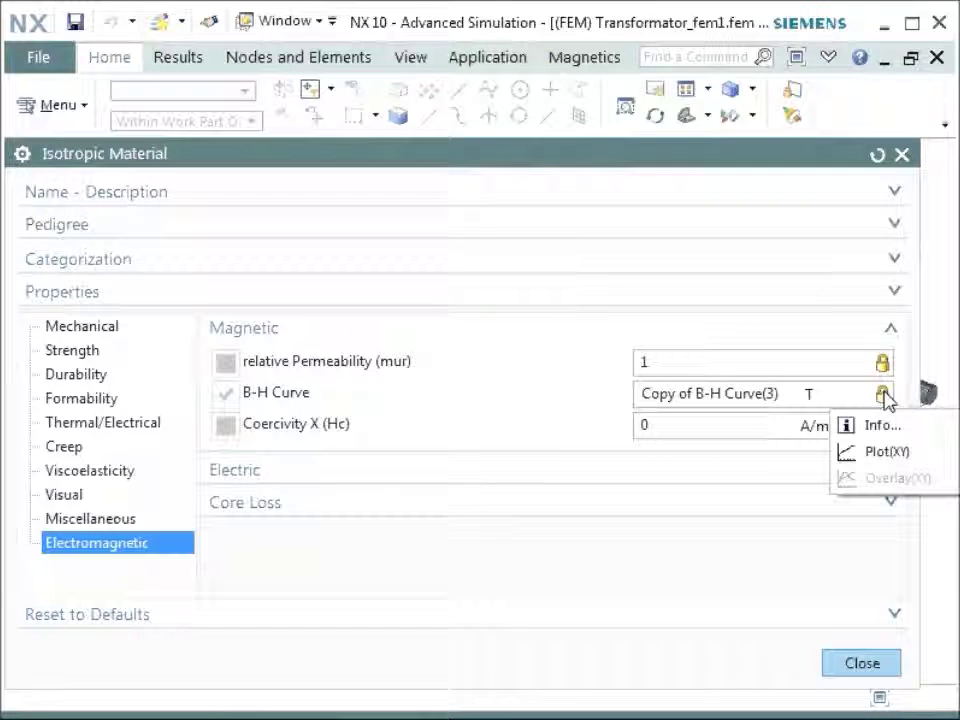
pyautogui.click(880, 453)
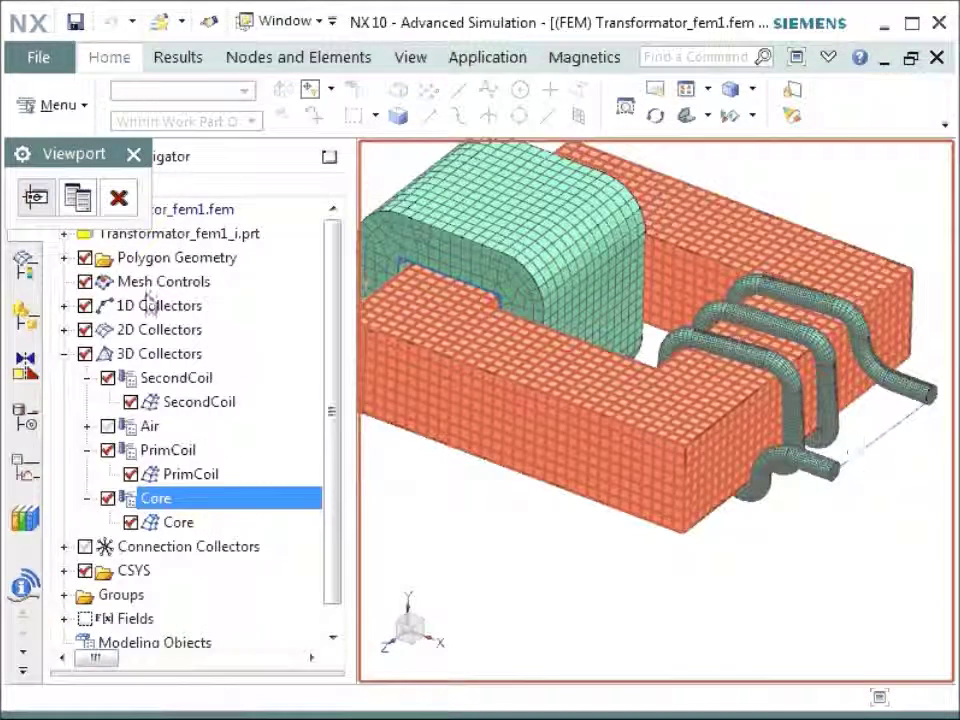
pyautogui.click(35, 197)
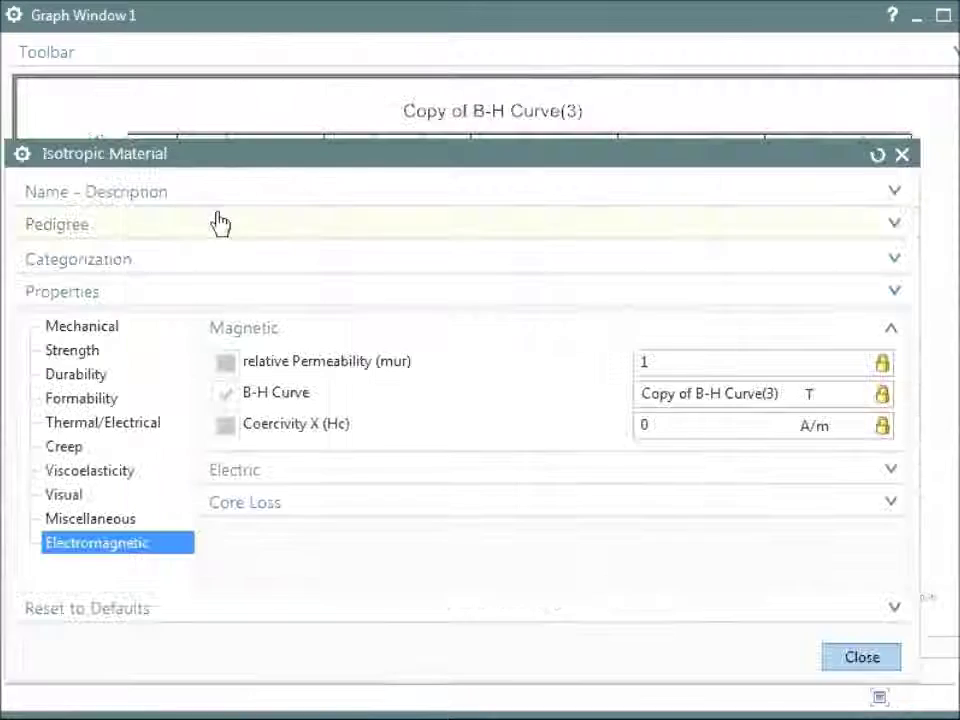
# Move the Isotropic Material dialog aside to review the B-H curve, then close Graph Window 1.
pyautogui.moveTo(302, 160); pyautogui.dragTo(356, 662)
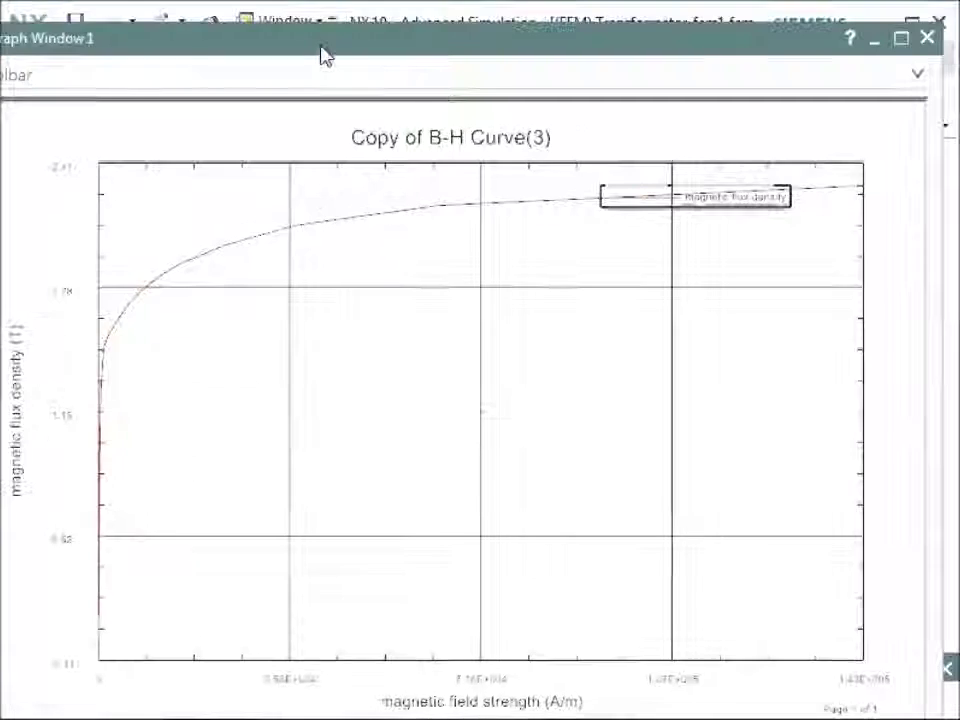
pyautogui.click(907, 49)
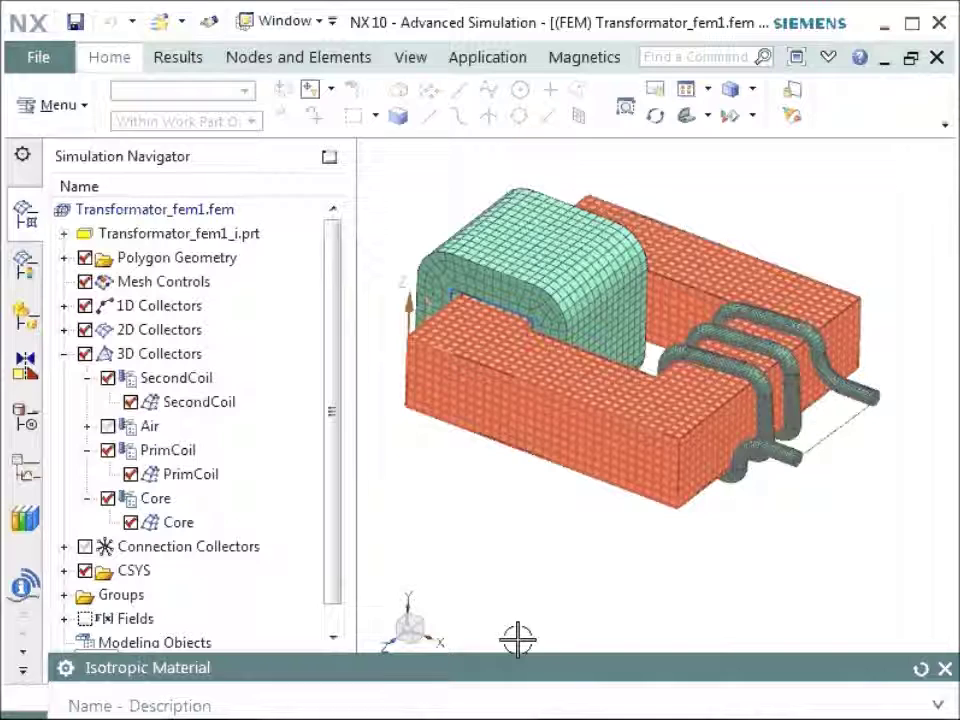
# Restore the material dialog, view the Electric conductivity 58000000, and close the inspection.
pyautogui.moveTo(797, 672); pyautogui.dragTo(765, 80)
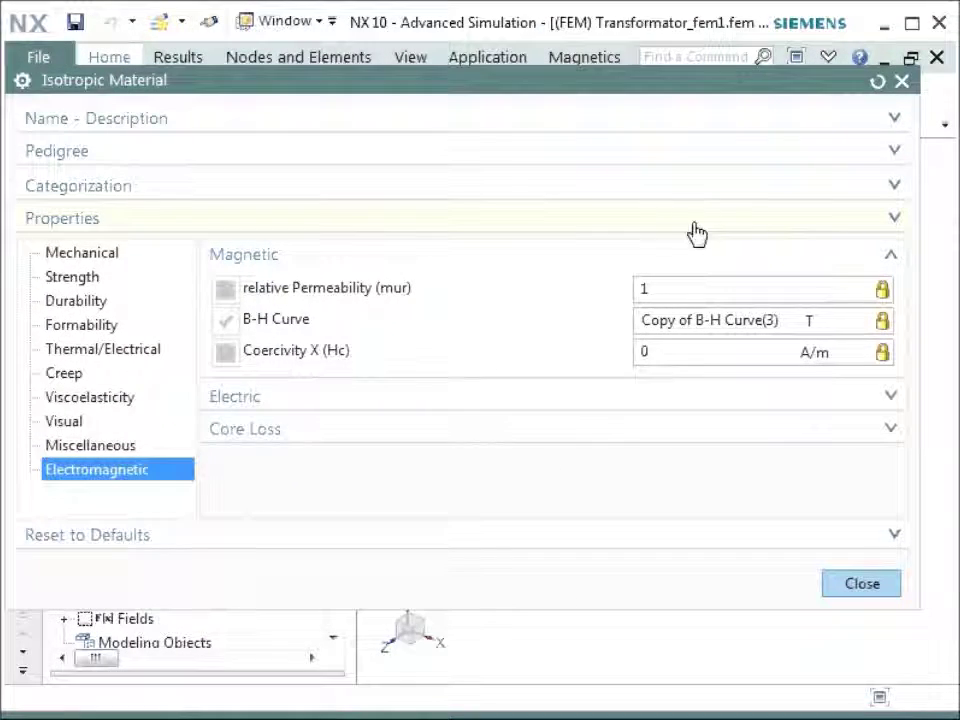
pyautogui.click(237, 400)
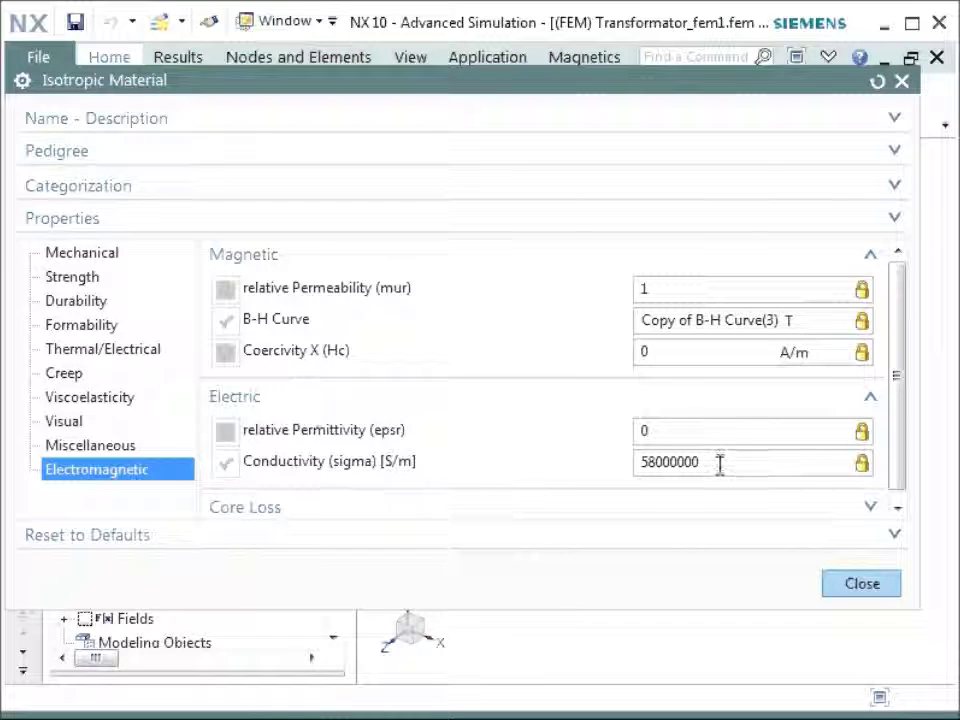
pyautogui.click(840, 589)
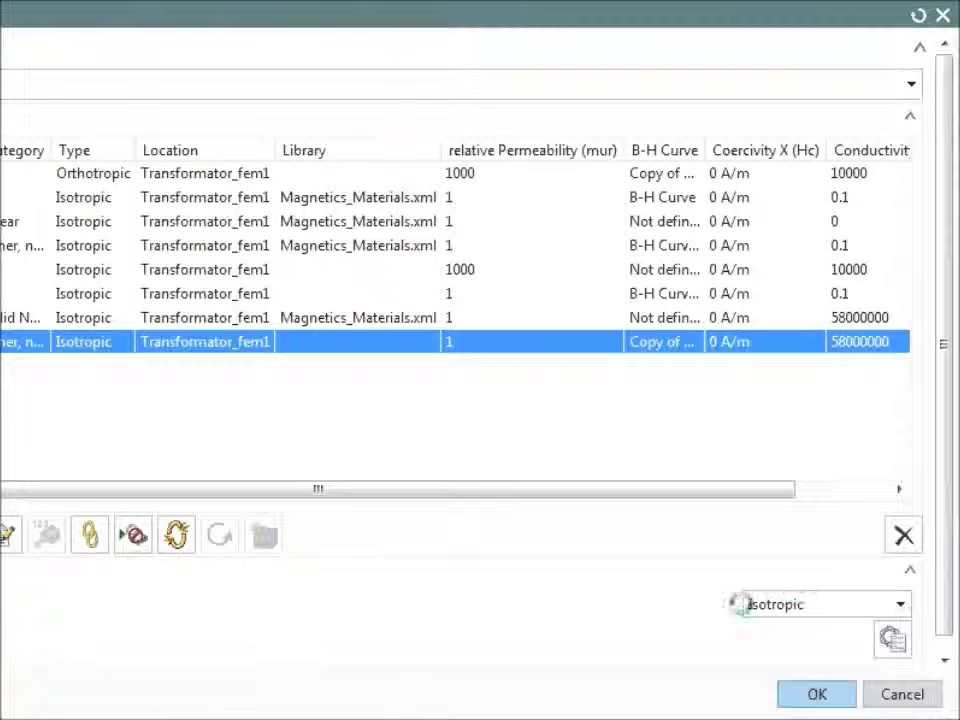
# Cancel the Material List, check Core's Electromagnetic Forces Activate setting, and cancel both remaining dialogs.
pyautogui.click(908, 698)
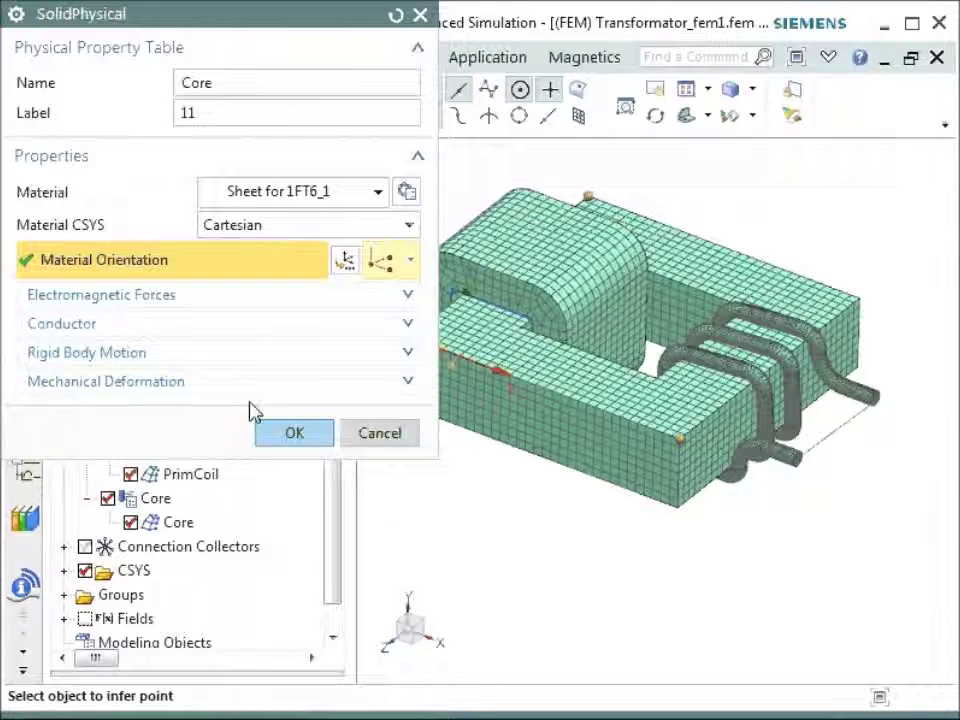
pyautogui.click(133, 302)
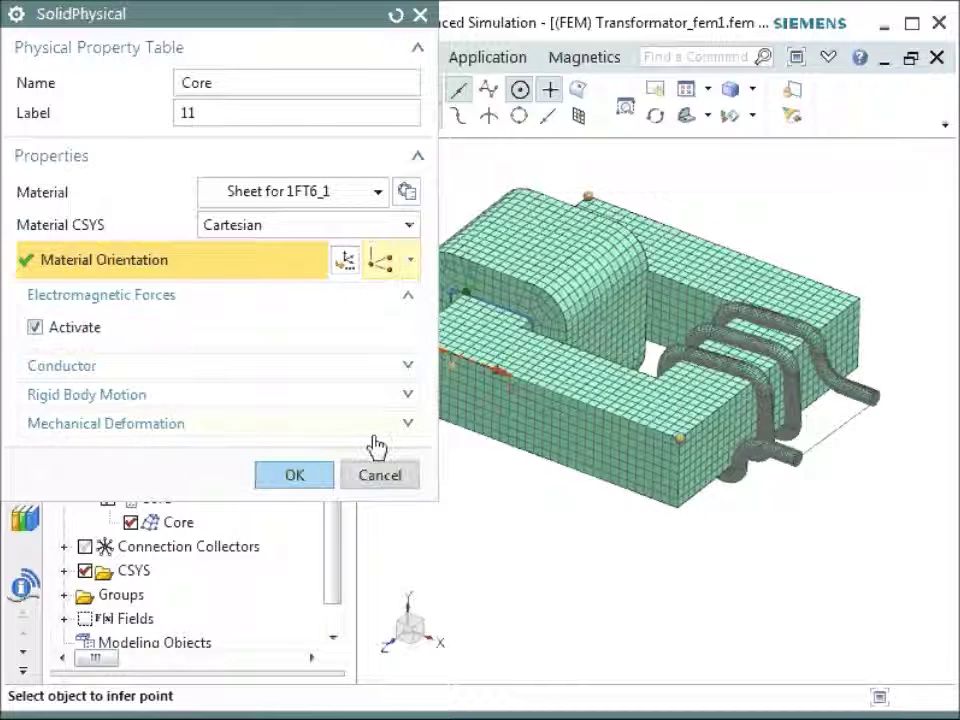
pyautogui.click(394, 480)
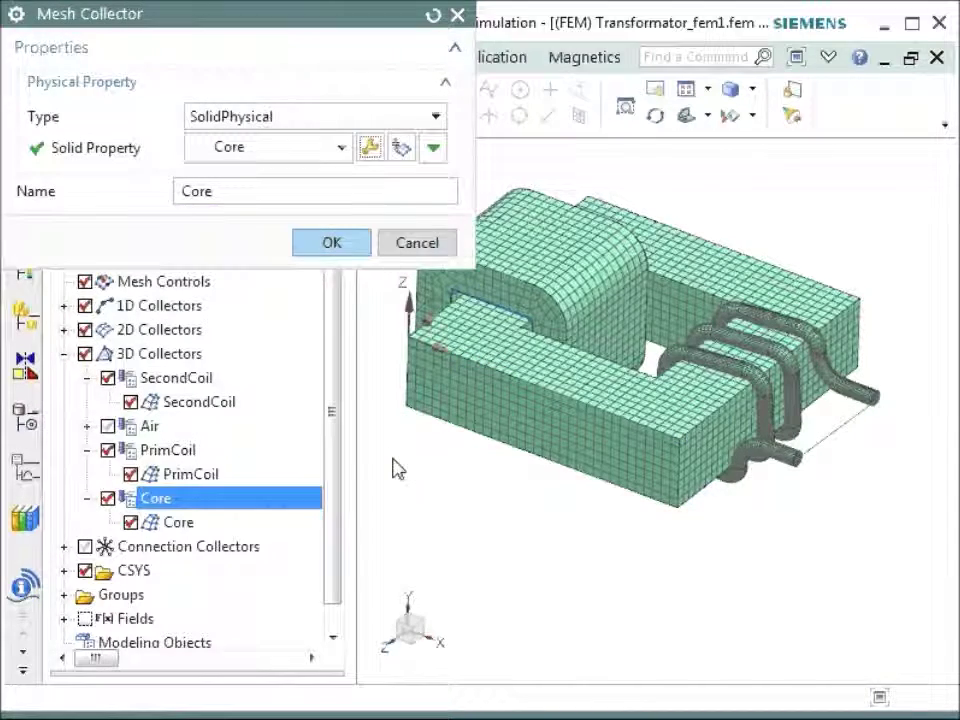
pyautogui.click(407, 241)
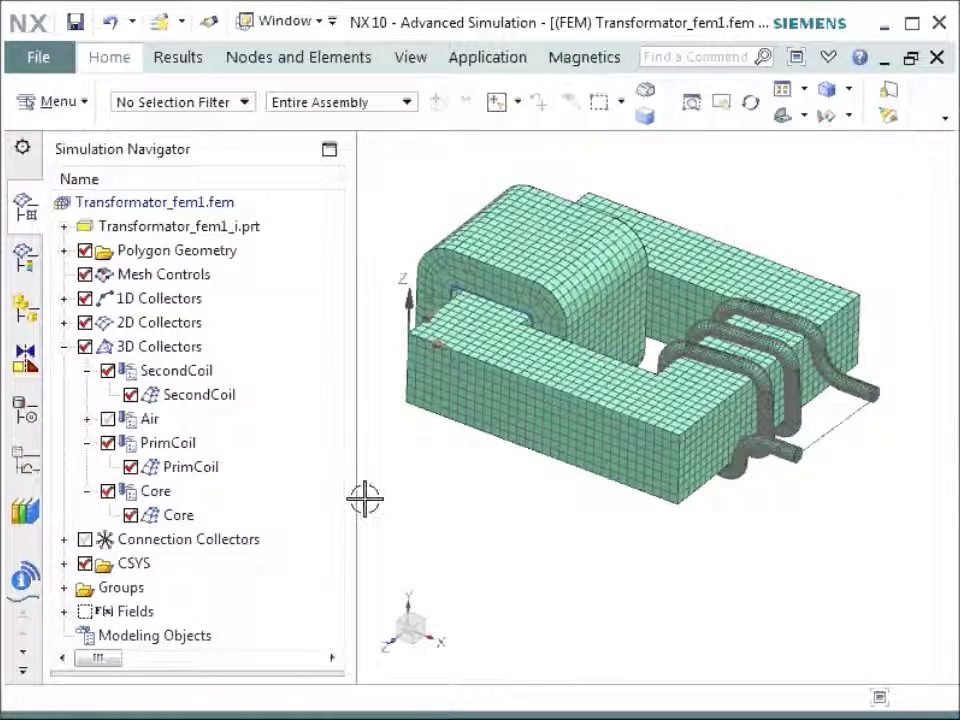
# Display the Air collector's mesh and zoom out to see the air box around the transformer.
pyautogui.click(87, 420)
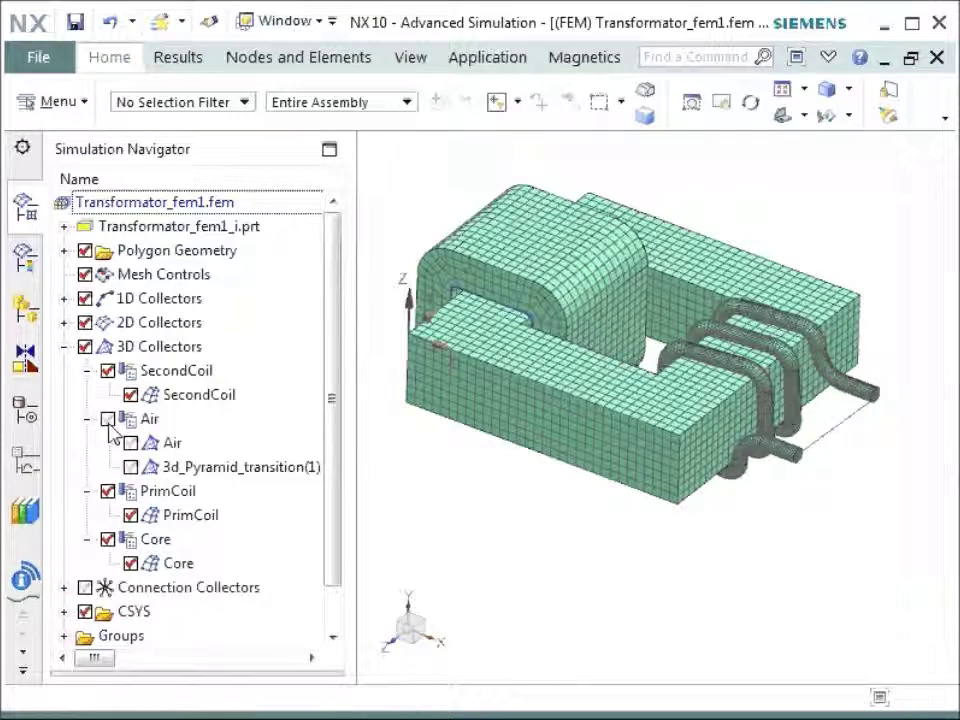
pyautogui.click(107, 419)
pyautogui.scroll(-2, 677, 558)
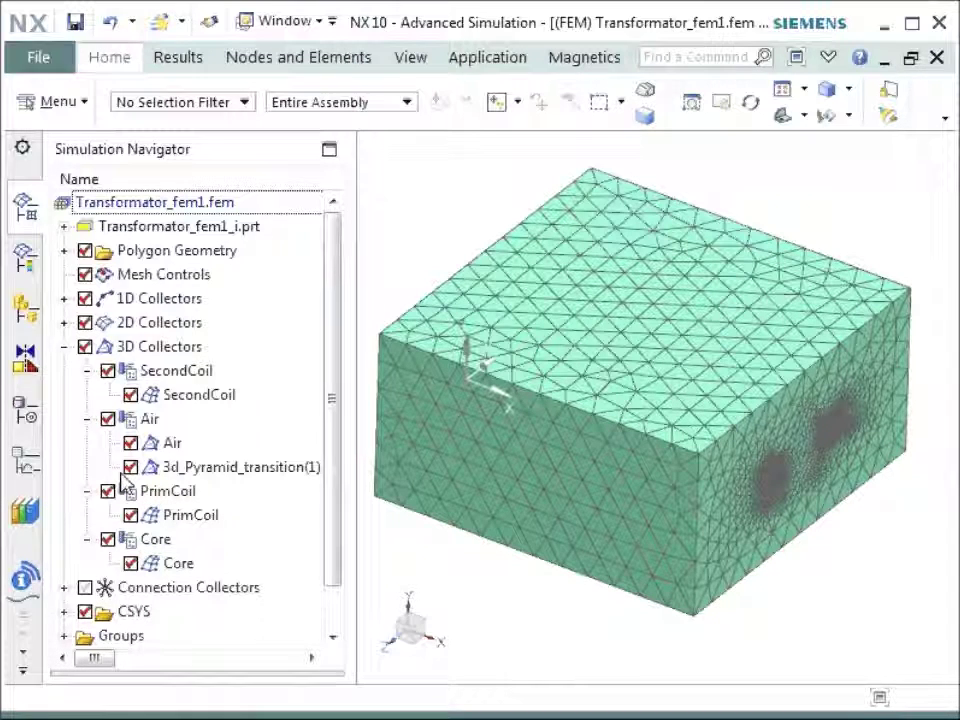
# Hide the air mesh again, collapse 3D Collectors, and fit the core and coils to the view.
pyautogui.click(108, 420)
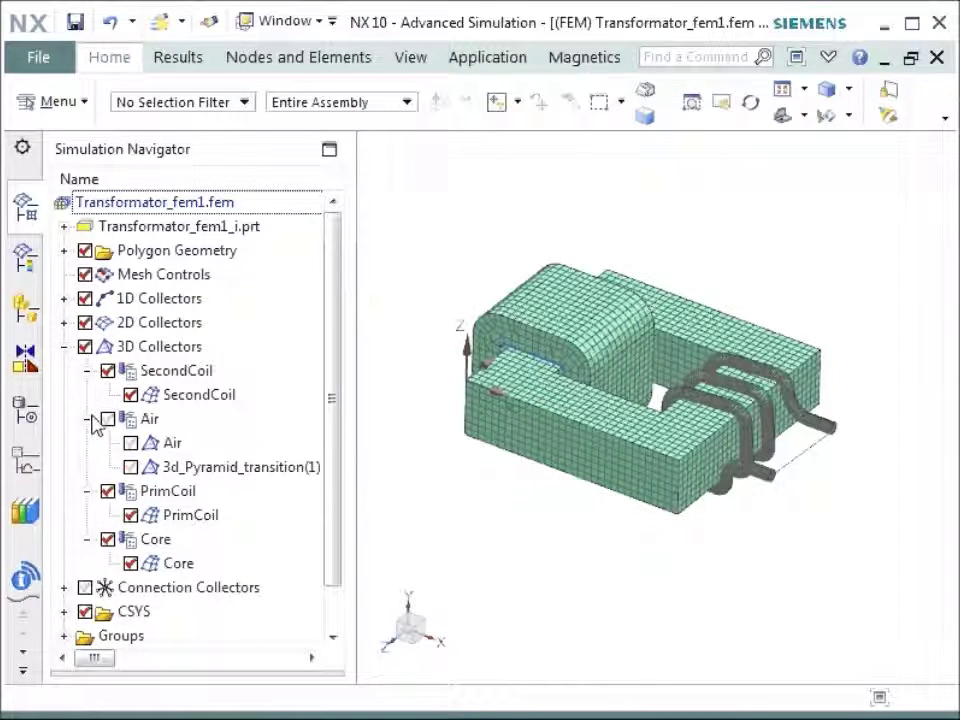
pyautogui.click(64, 348)
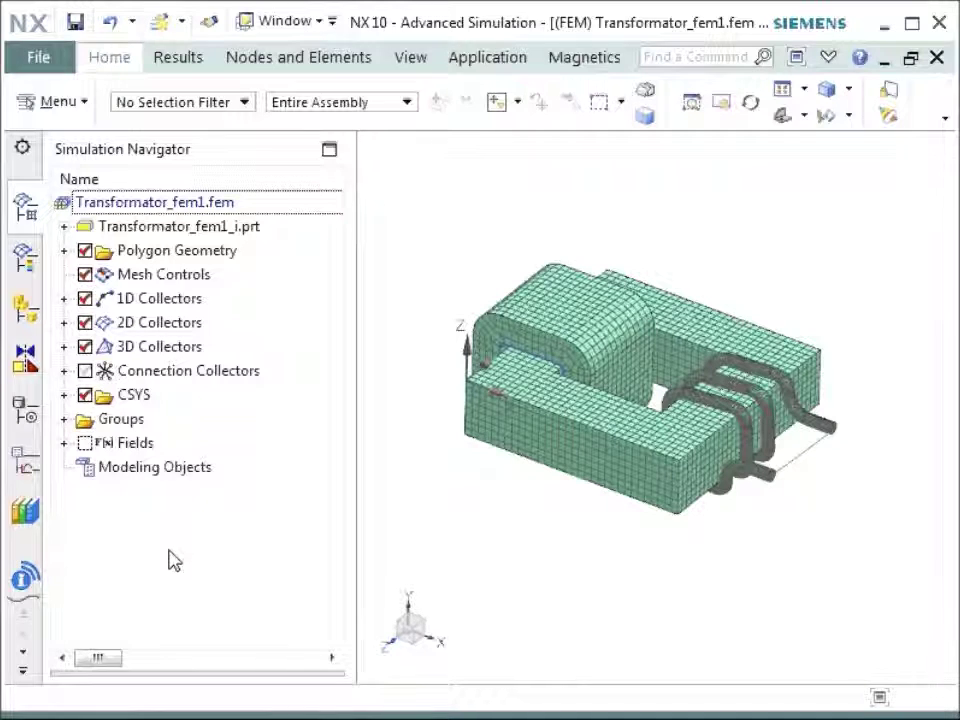
pyautogui.hotkey('ctrl', 'f')
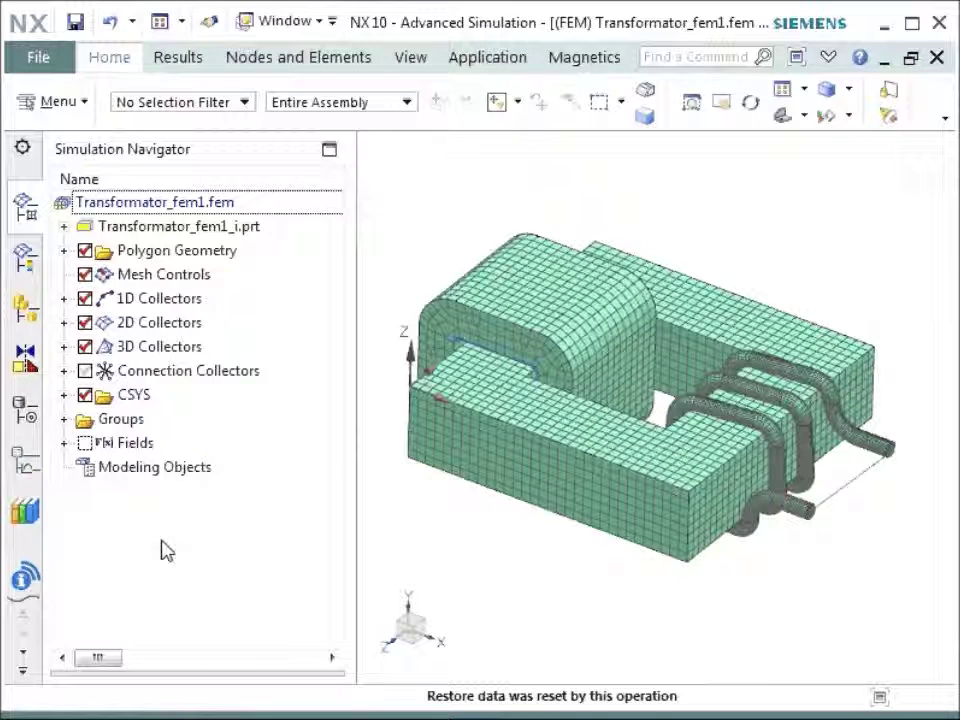